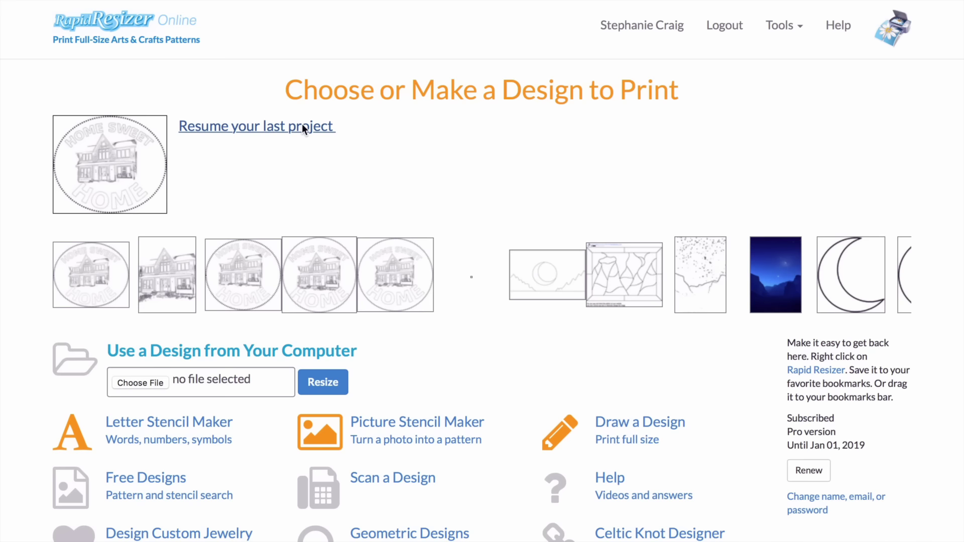
Load the house photo IMG_1177.jpg into the Picture Stencil Maker to trace a line stencil
scroll(354, 195, down, 1)
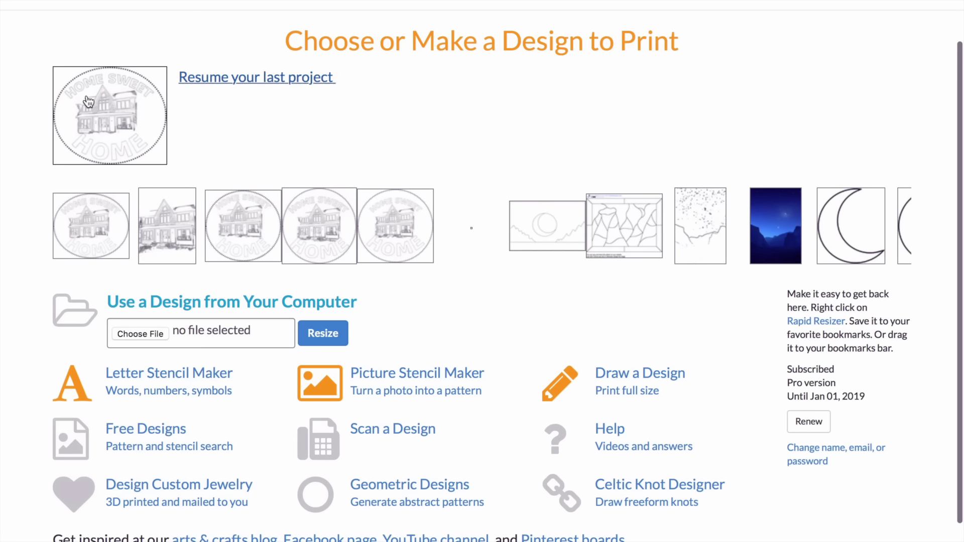
click(394, 373)
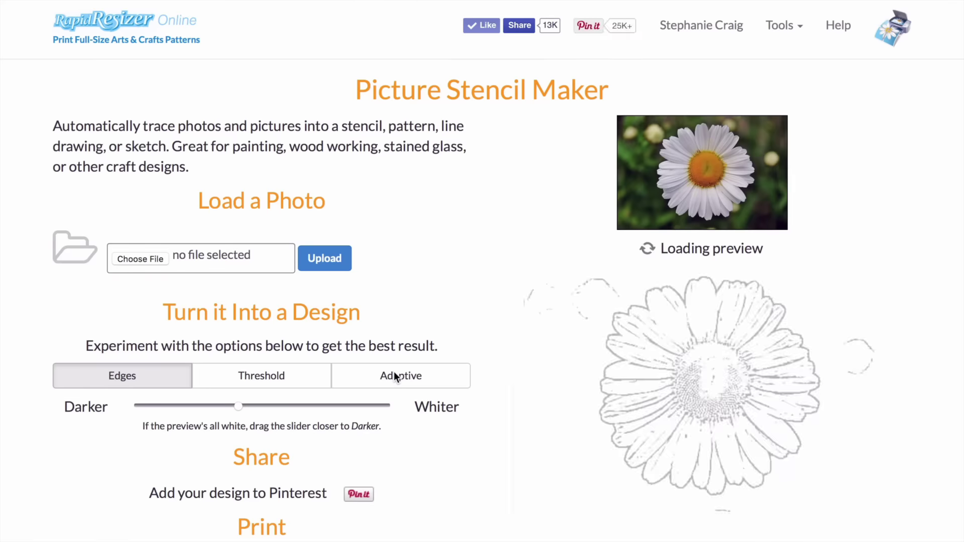
click(157, 262)
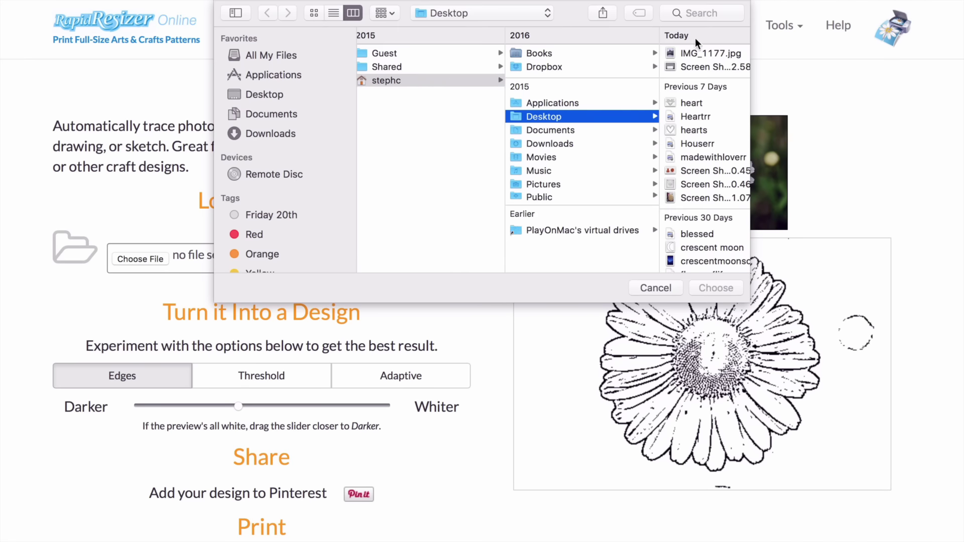
double_click(704, 53)
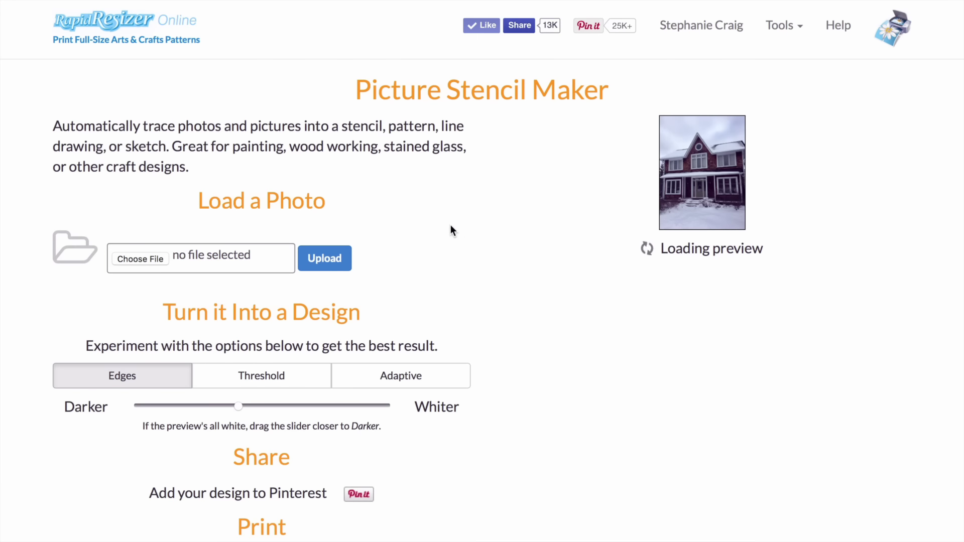
scroll(450, 230, down, 3)
Send the house stencil to Customize and Print Full Size and expand Customize Your Design
scroll(519, 282, down, 2)
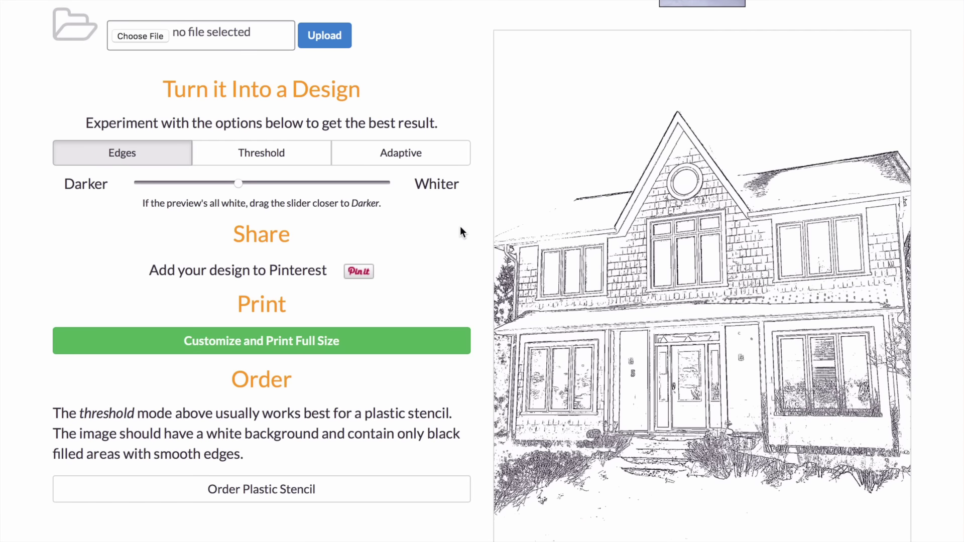
click(215, 346)
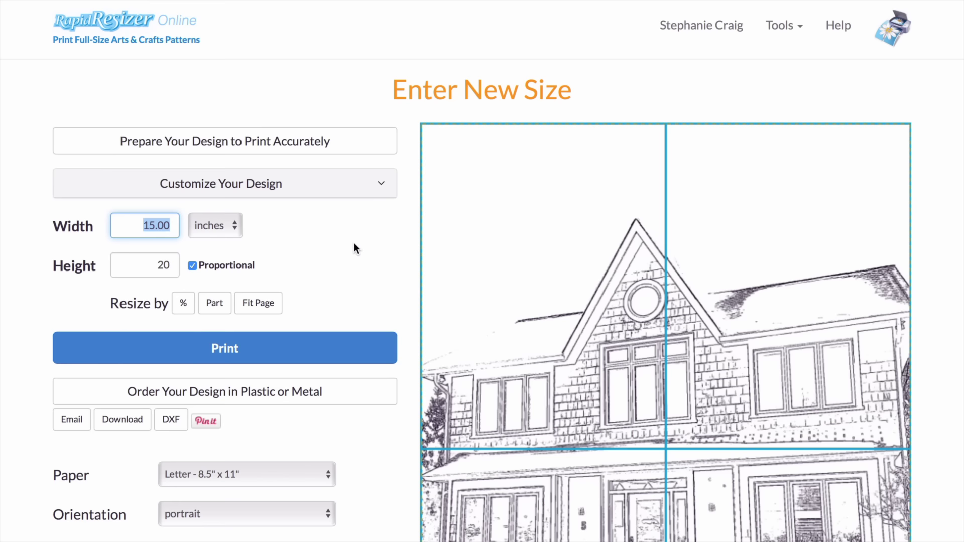
scroll(353, 242, down, 4)
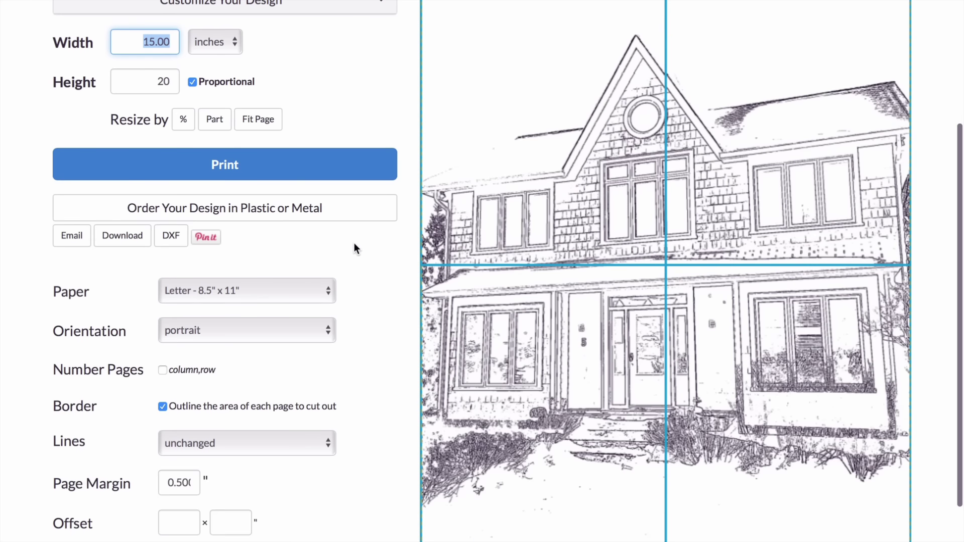
scroll(391, 466, up, 3)
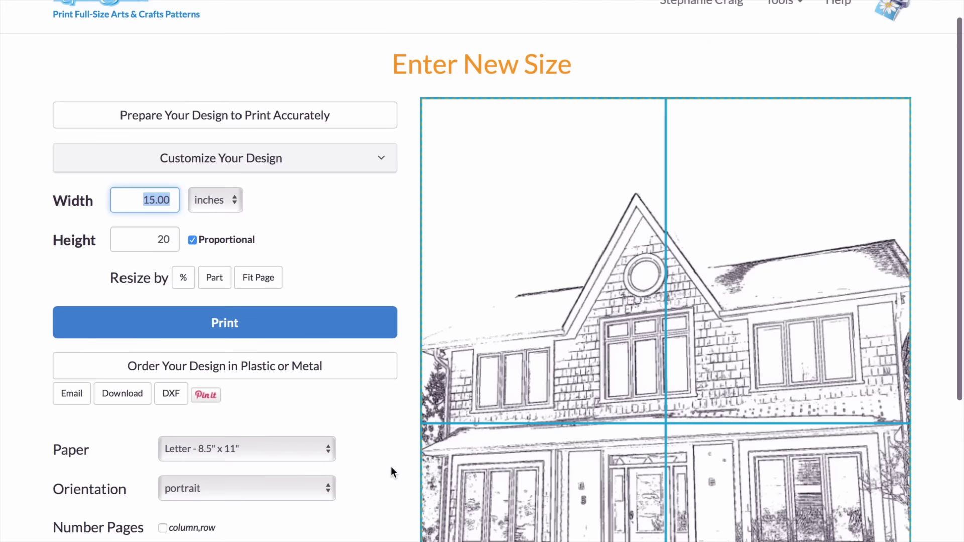
click(300, 164)
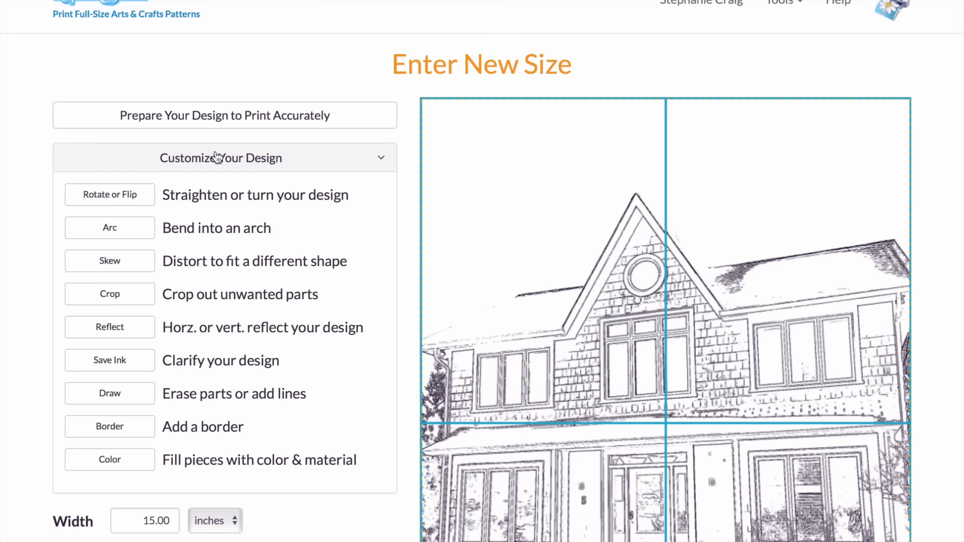
click(104, 396)
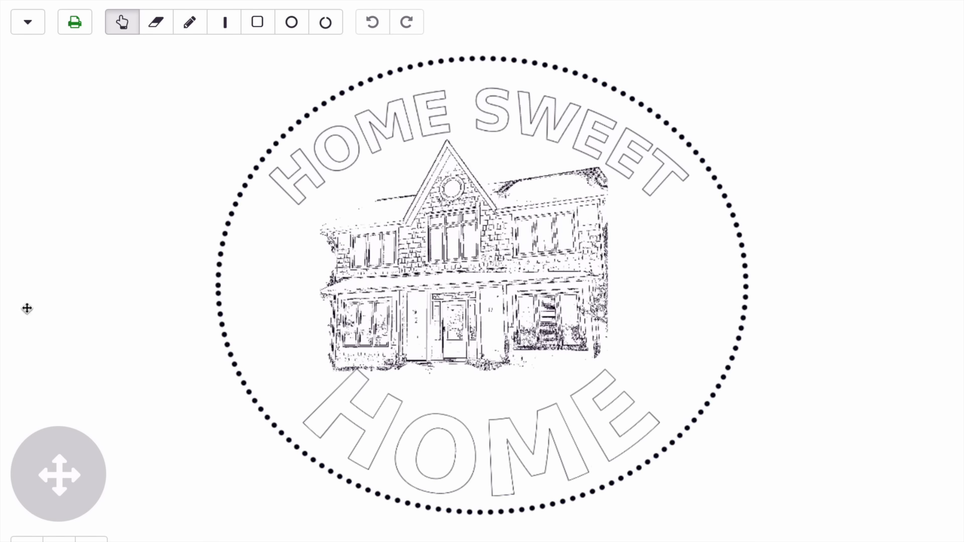
Restore the design to the original house line drawing, removing the oval and lettering
click(28, 24)
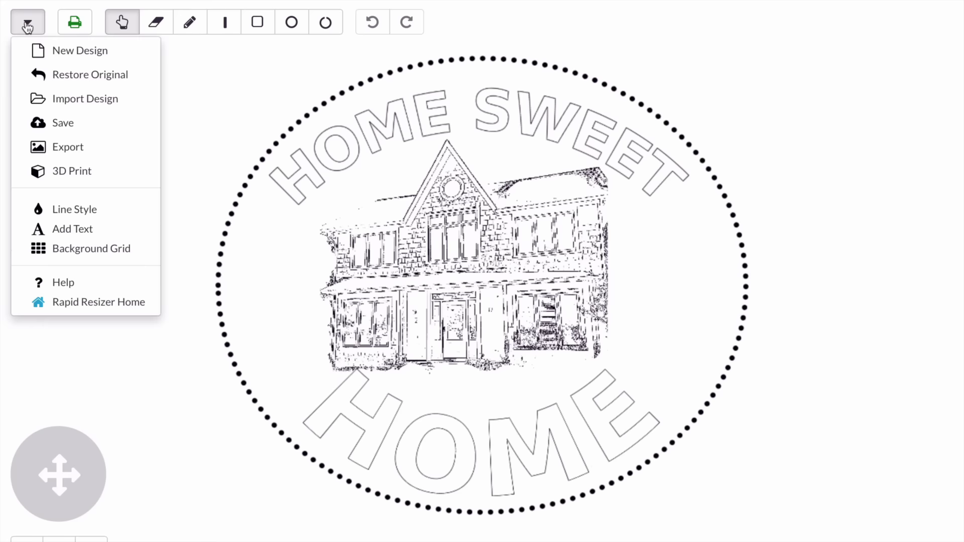
click(93, 74)
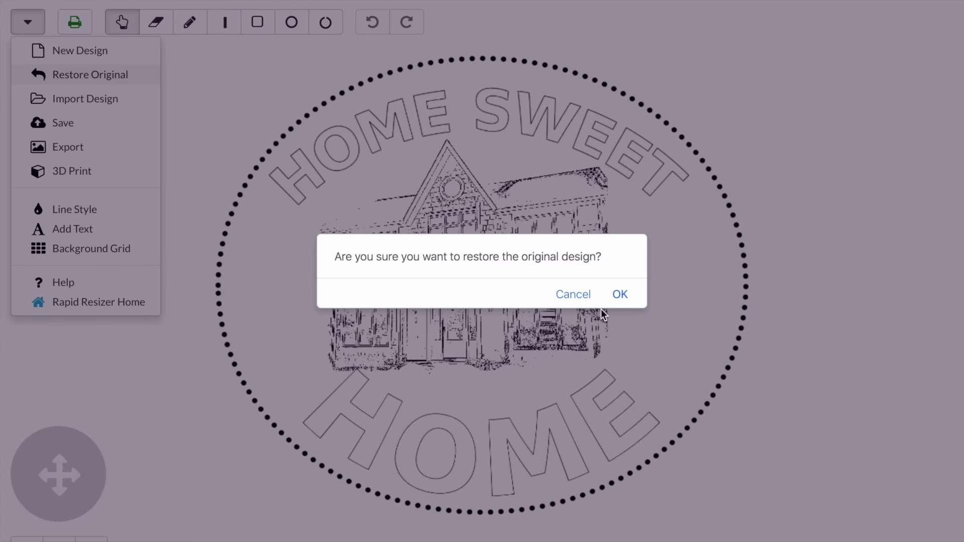
click(620, 299)
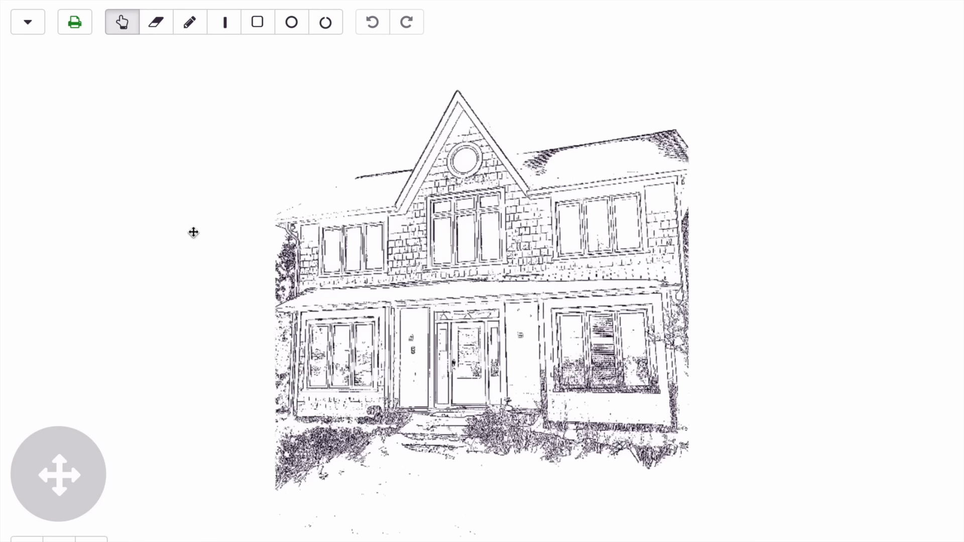
click(157, 28)
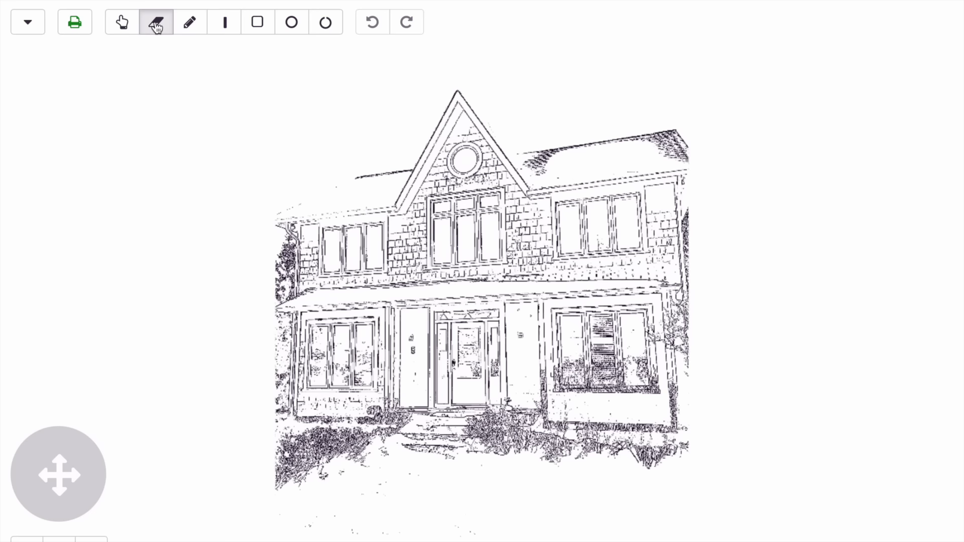
Erase the stray shrub and ground marks along the bottom and lower-left of the house
mouse_move(342, 472)
mouse_down()
mouse_move(421, 517)
mouse_move(313, 532)
mouse_up()
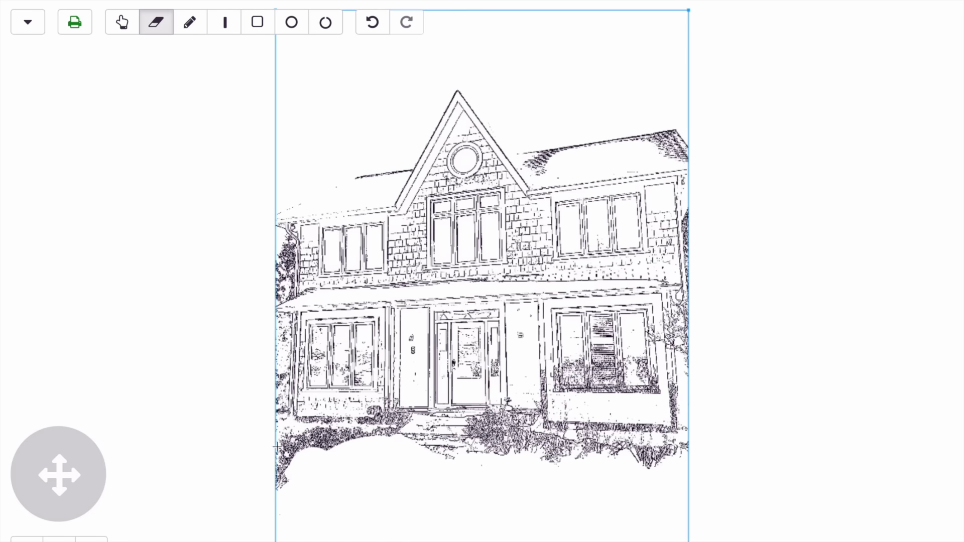
mouse_move(281, 450)
mouse_down()
mouse_move(285, 496)
mouse_move(281, 439)
mouse_move(353, 452)
mouse_move(271, 443)
mouse_move(361, 449)
mouse_up()
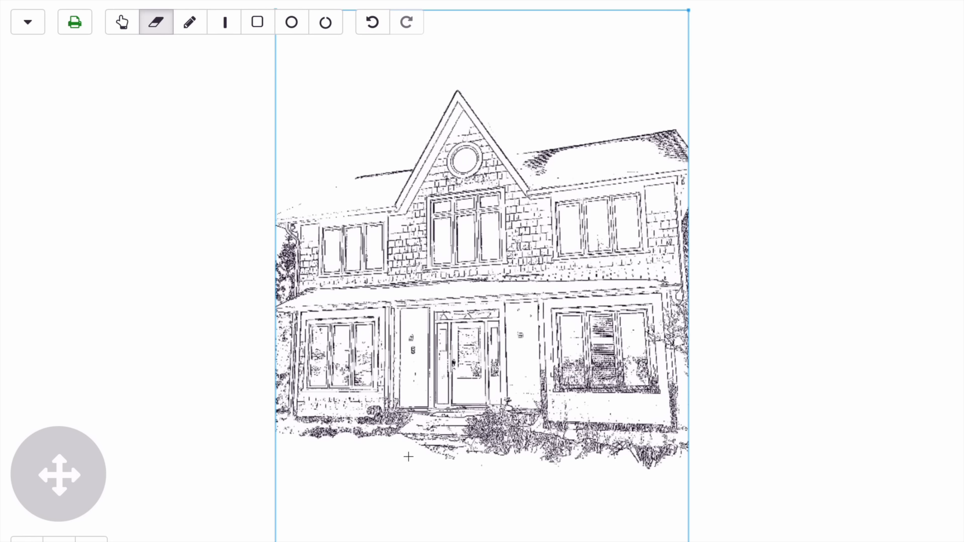
mouse_move(432, 457)
mouse_down()
mouse_move(520, 451)
mouse_move(593, 464)
mouse_move(622, 452)
mouse_move(686, 455)
mouse_move(638, 464)
mouse_move(688, 464)
mouse_move(475, 456)
mouse_move(527, 446)
mouse_move(495, 445)
mouse_up()
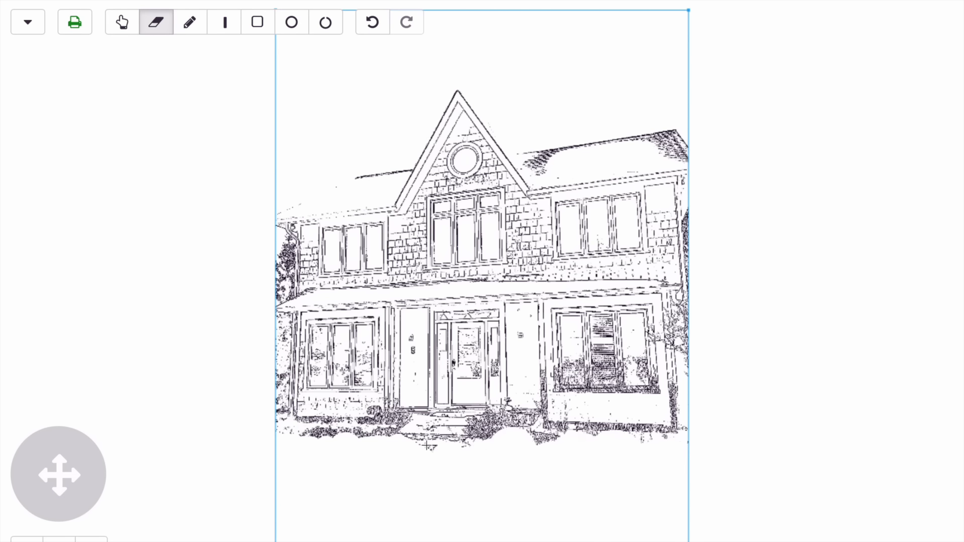
mouse_move(427, 446)
mouse_down()
mouse_move(479, 451)
mouse_move(418, 442)
mouse_move(560, 444)
mouse_move(341, 442)
mouse_move(298, 431)
mouse_move(357, 436)
mouse_move(311, 439)
mouse_move(293, 428)
mouse_up()
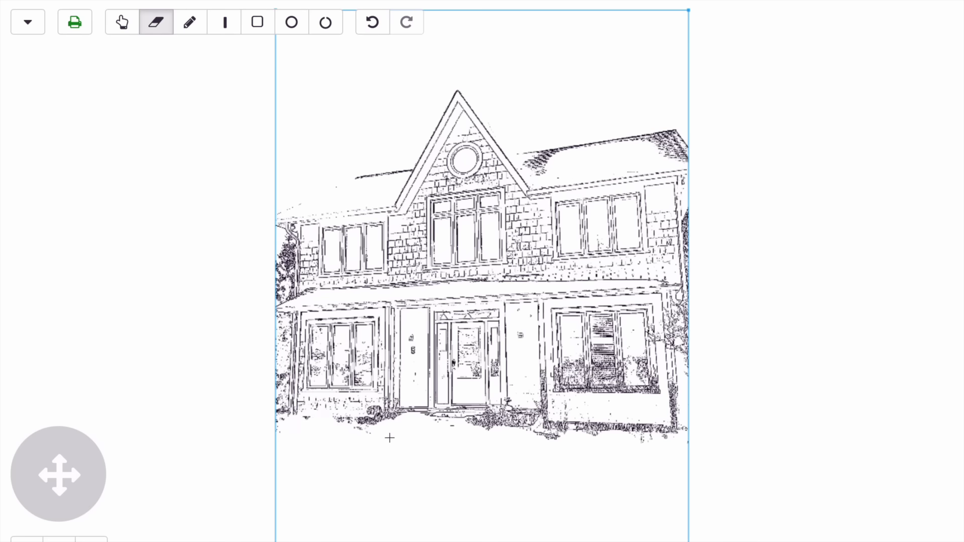
mouse_move(284, 248)
mouse_down()
mouse_move(271, 300)
mouse_move(289, 259)
mouse_move(283, 243)
mouse_move(288, 287)
mouse_move(276, 303)
mouse_up()
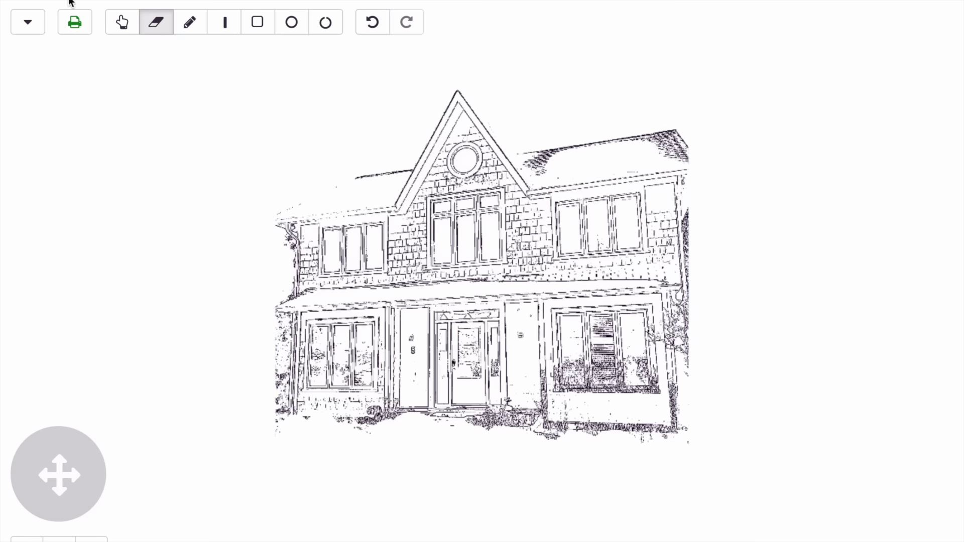
scroll(113, 379, down, 3)
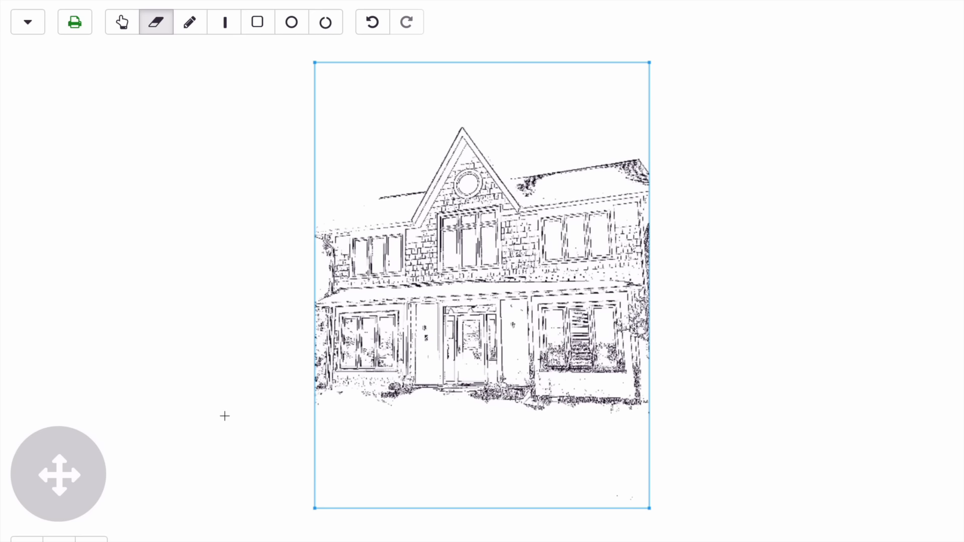
click(29, 23)
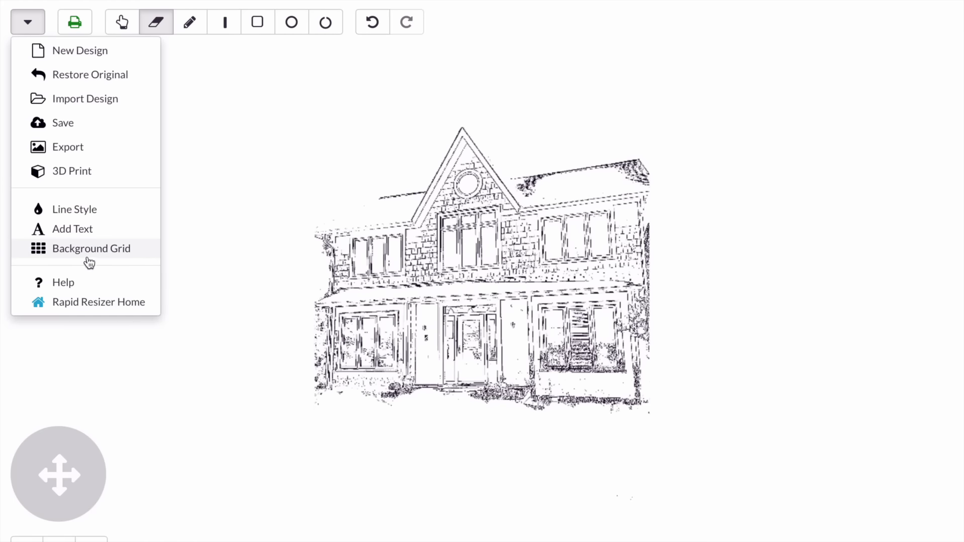
Enter the text 'HOME SWEET' in DejaVuSans with a 90-degree arc
click(69, 234)
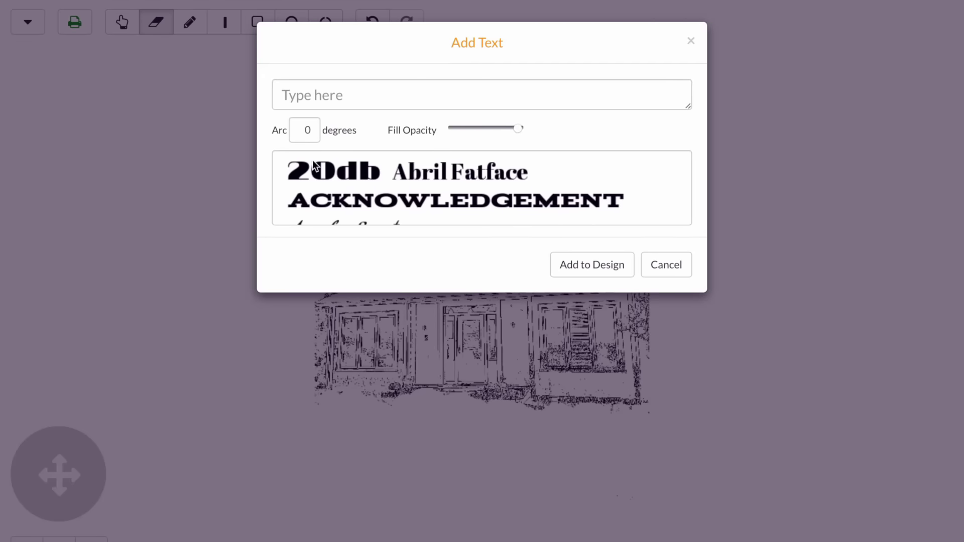
scroll(429, 182, down, 2)
scroll(431, 187, down, 10)
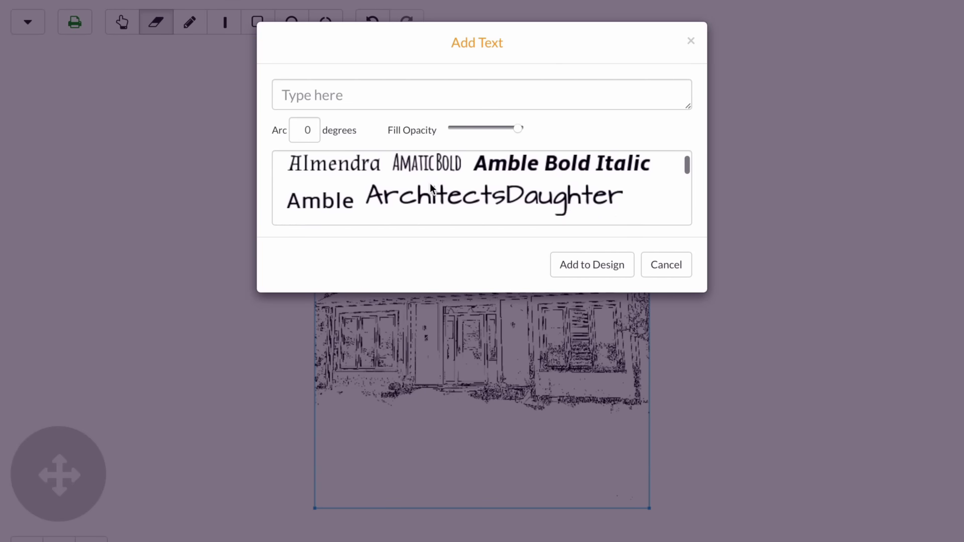
scroll(431, 189, down, 5)
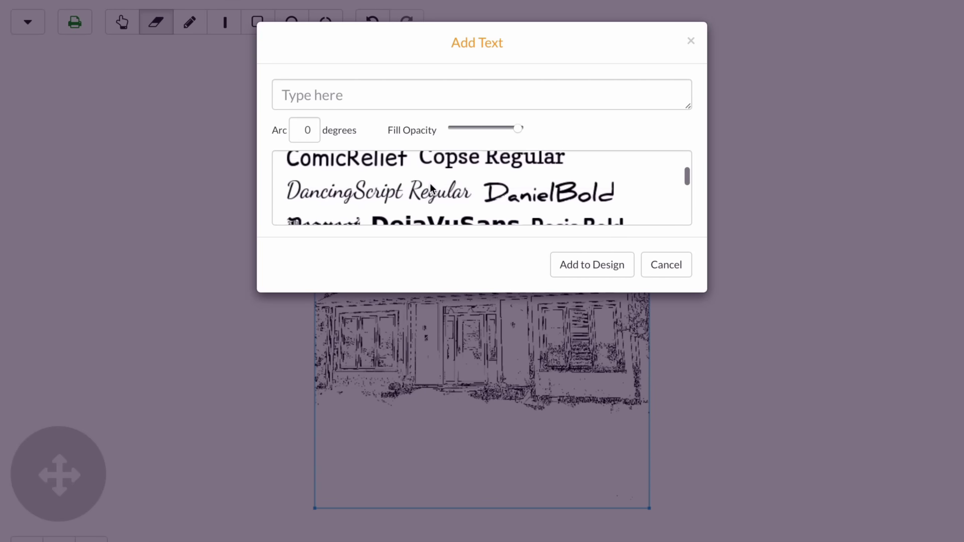
click(409, 170)
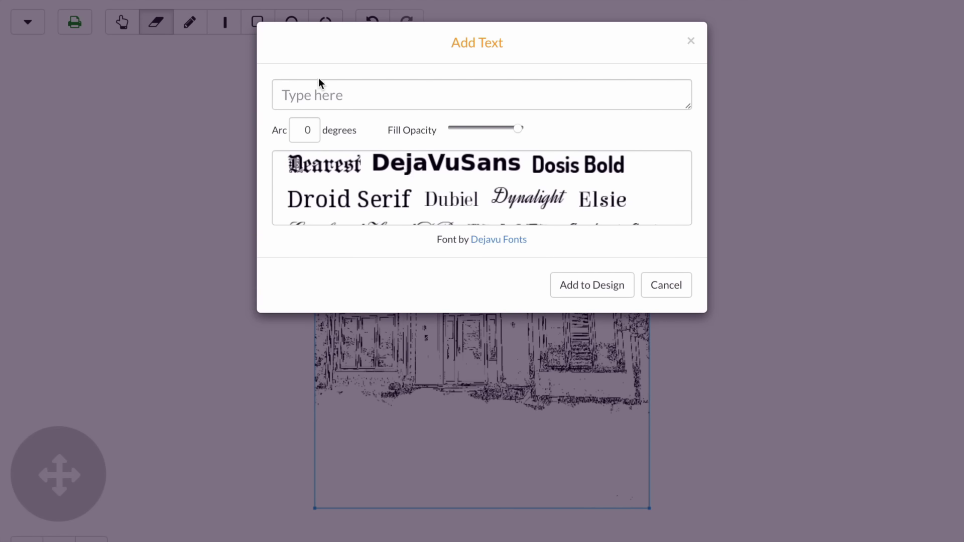
click(296, 96)
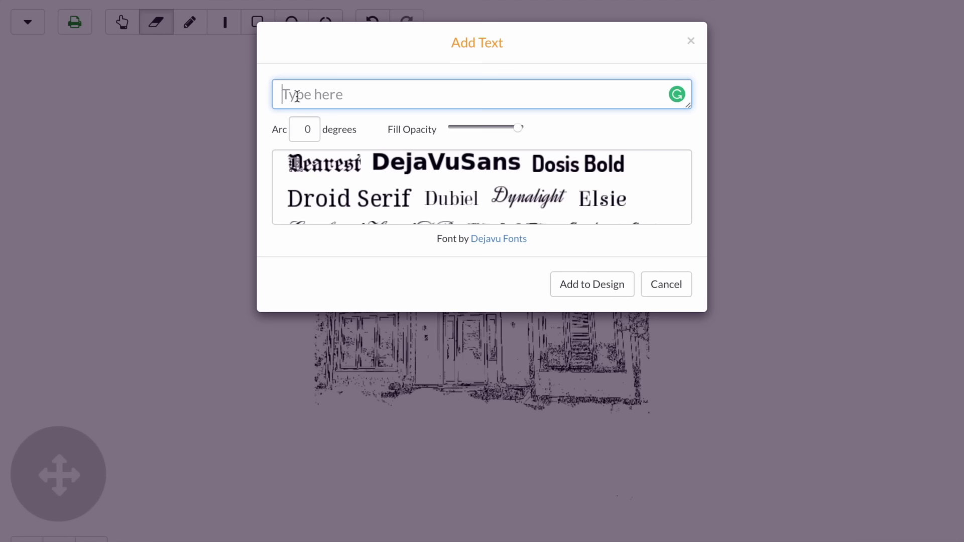
text(HOME )
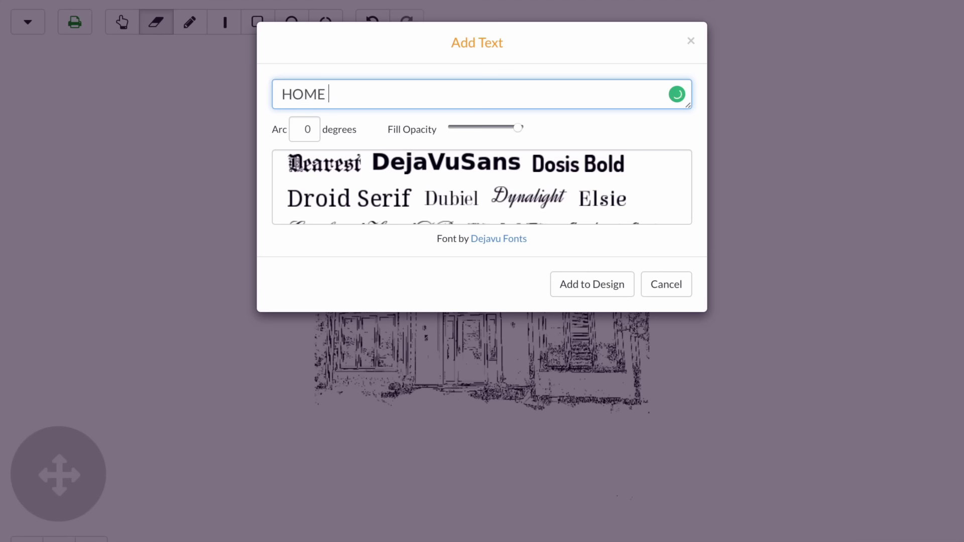
text(SWEET)
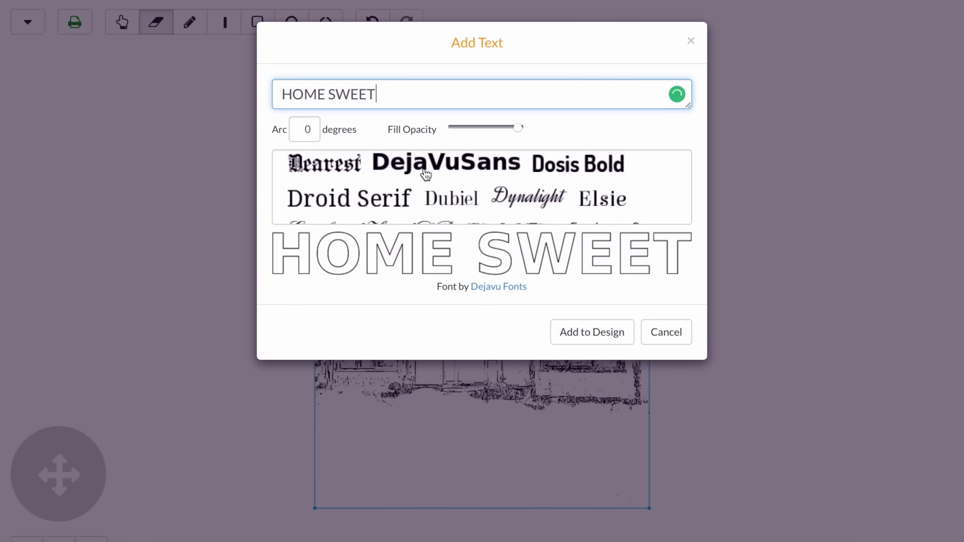
click(312, 131)
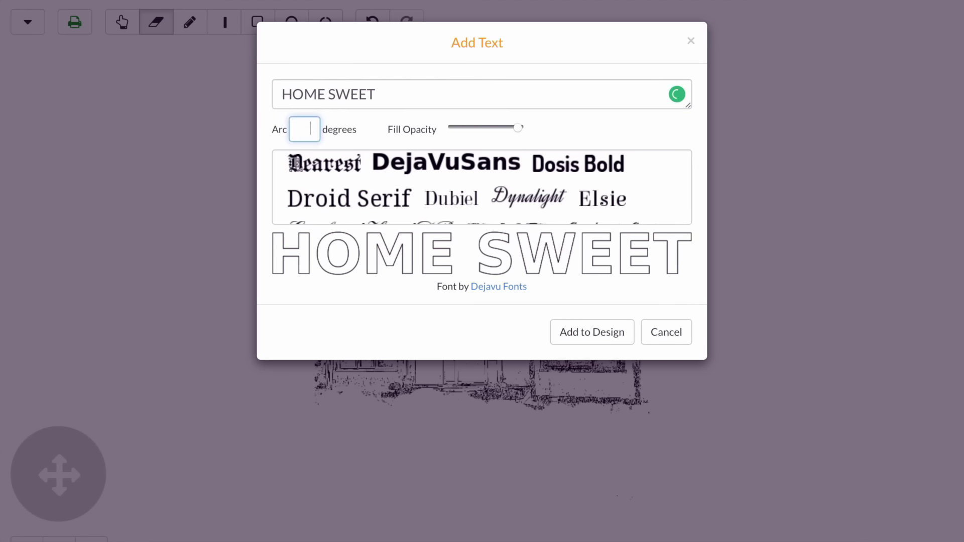
text(90)
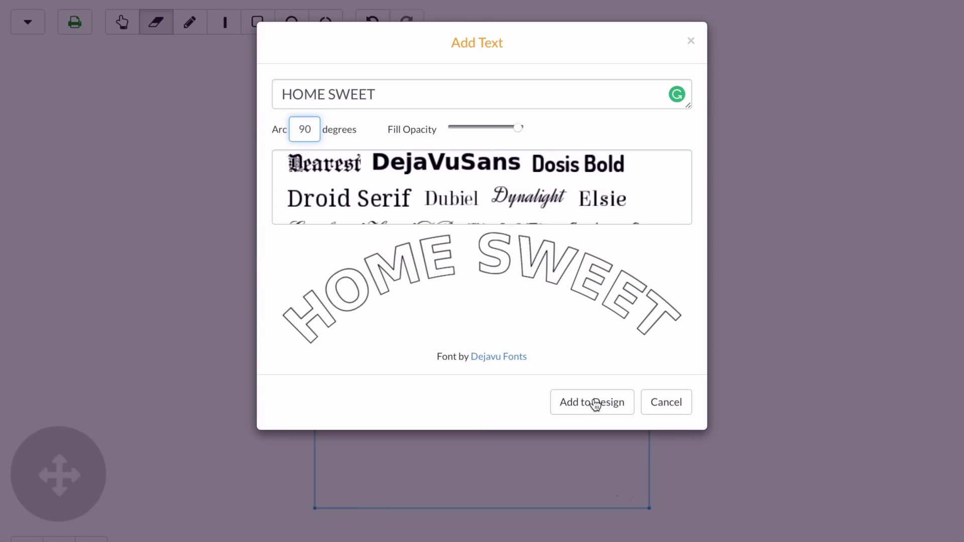
Add the arched HOME SWEET text, enlarged and positioned above the house roof
click(595, 403)
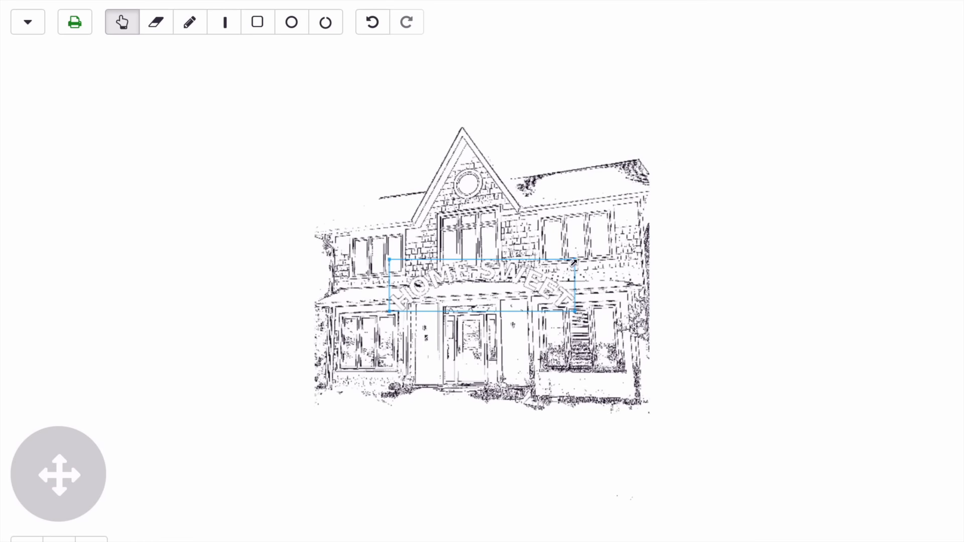
drag(574, 262, 837, 186)
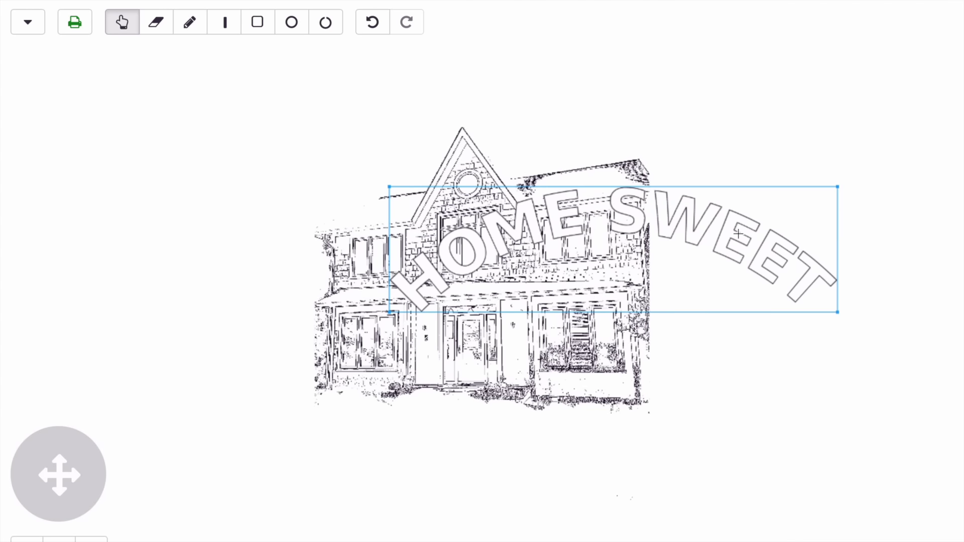
drag(738, 233, 598, 123)
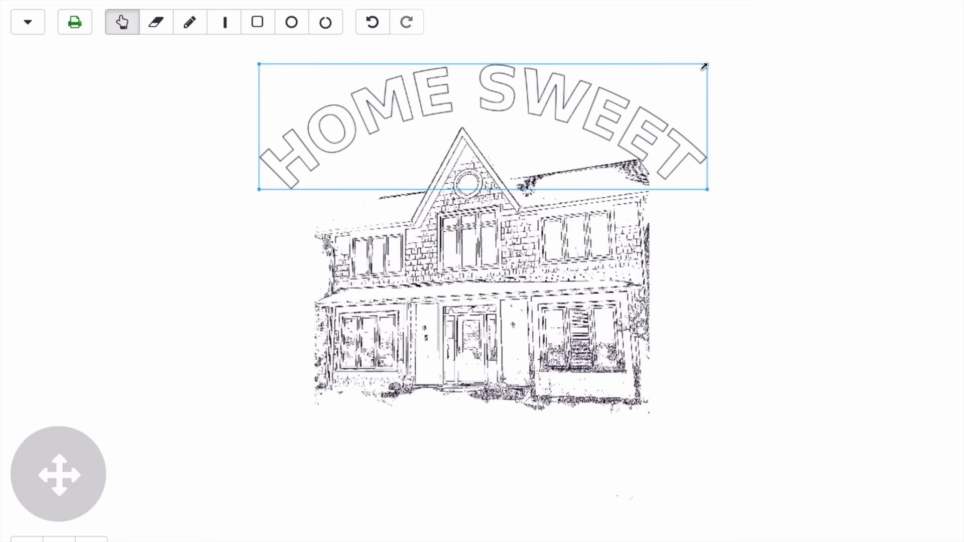
drag(706, 64, 733, 58)
Centre HOME SWEET, then add a second text 'HOME' curved with a -90-degree arc
drag(619, 99, 608, 100)
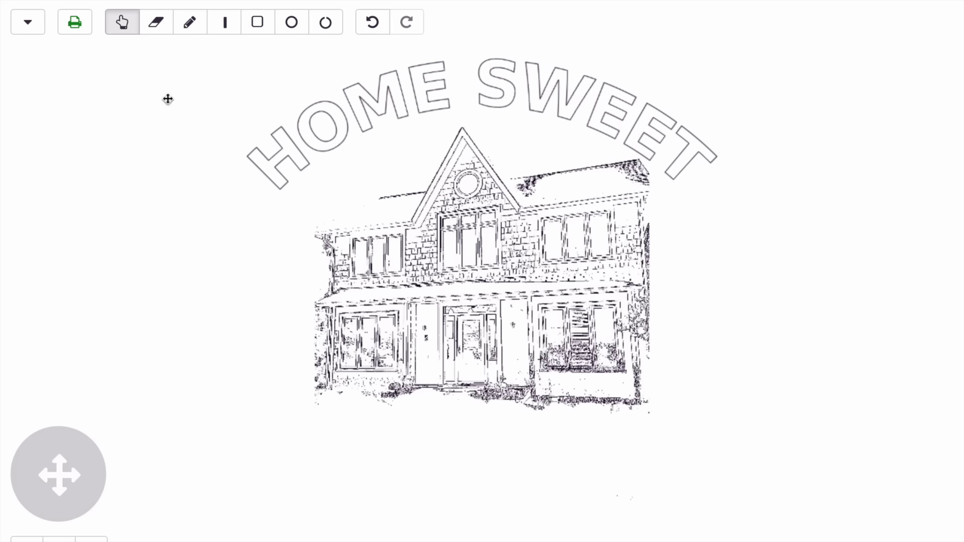
click(33, 29)
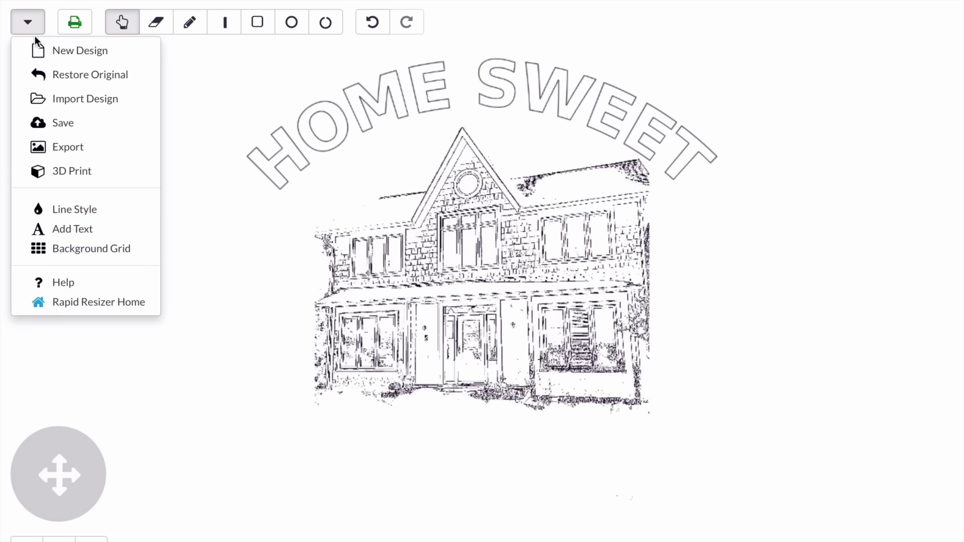
click(66, 232)
click(385, 95)
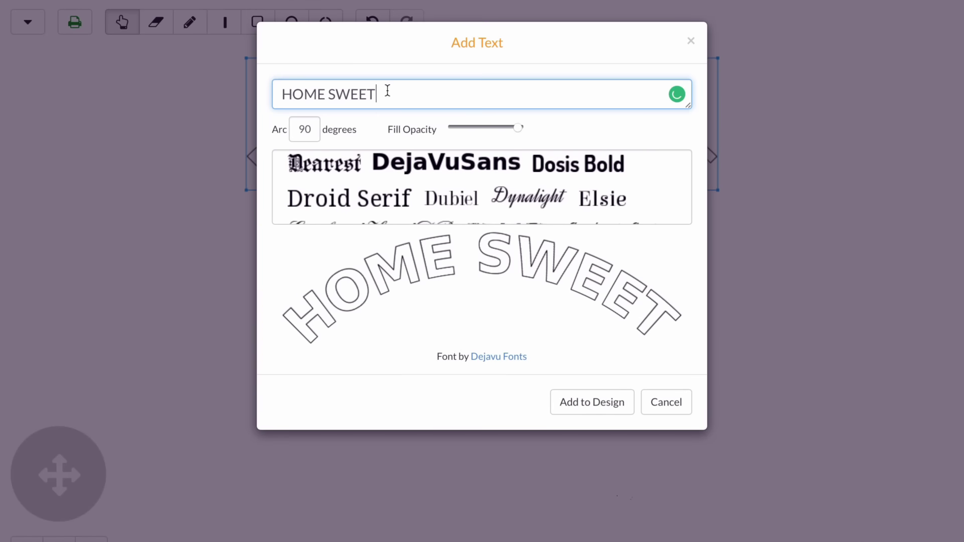
key(BackSpace)
key(BackSpace)
key(BackSpace)
key(BackSpace)
key(BackSpace)
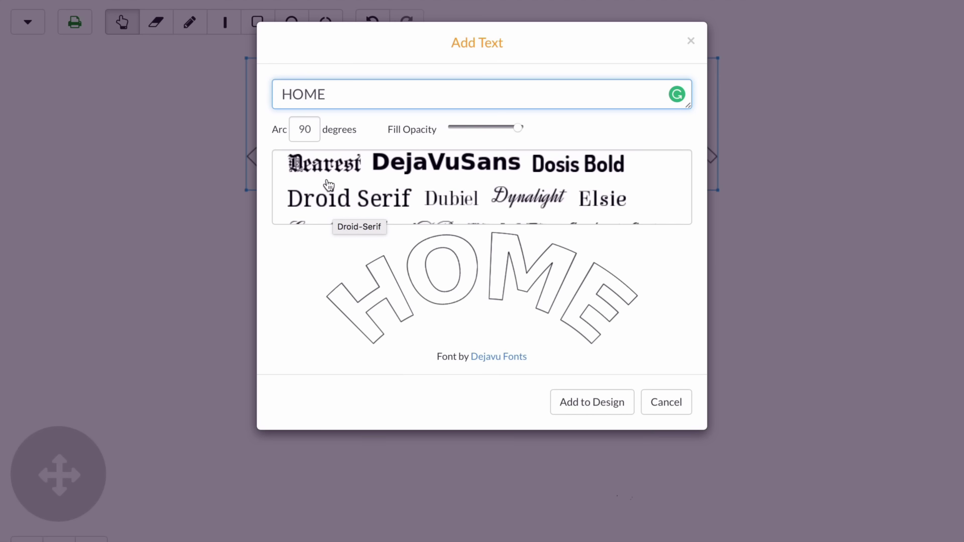
click(301, 129)
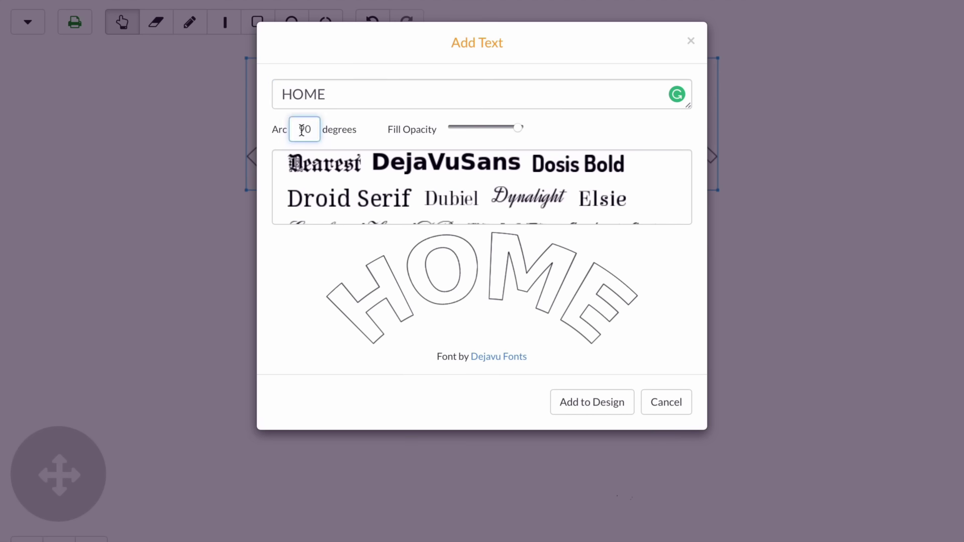
text(-)
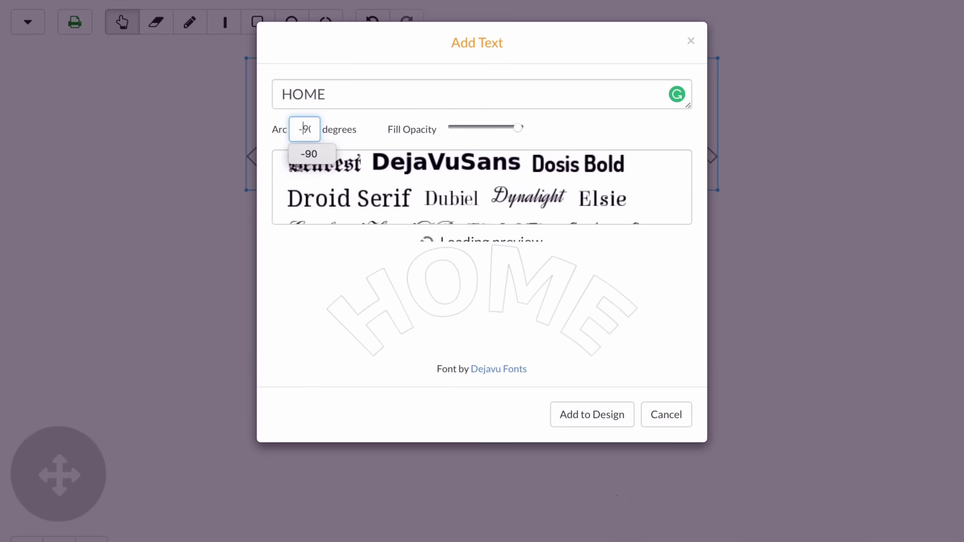
click(370, 135)
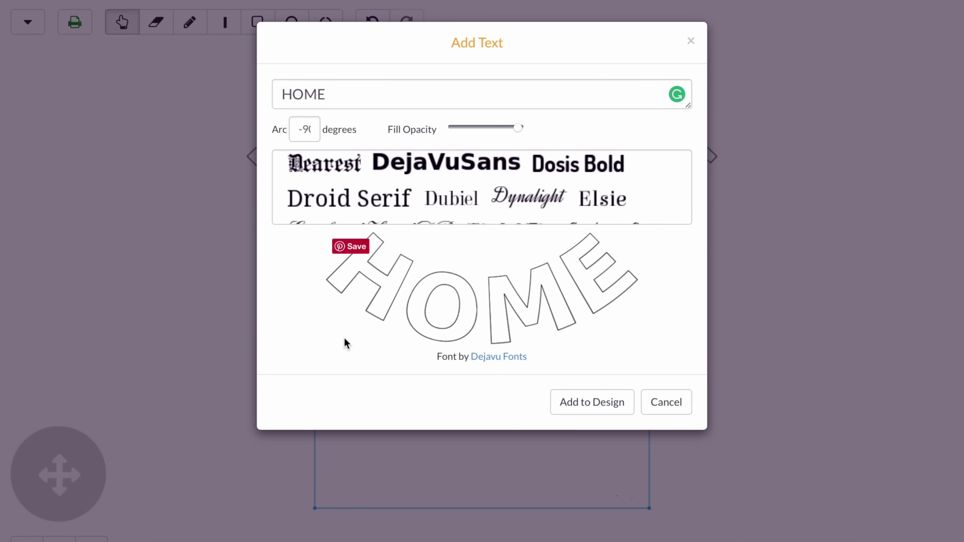
click(586, 403)
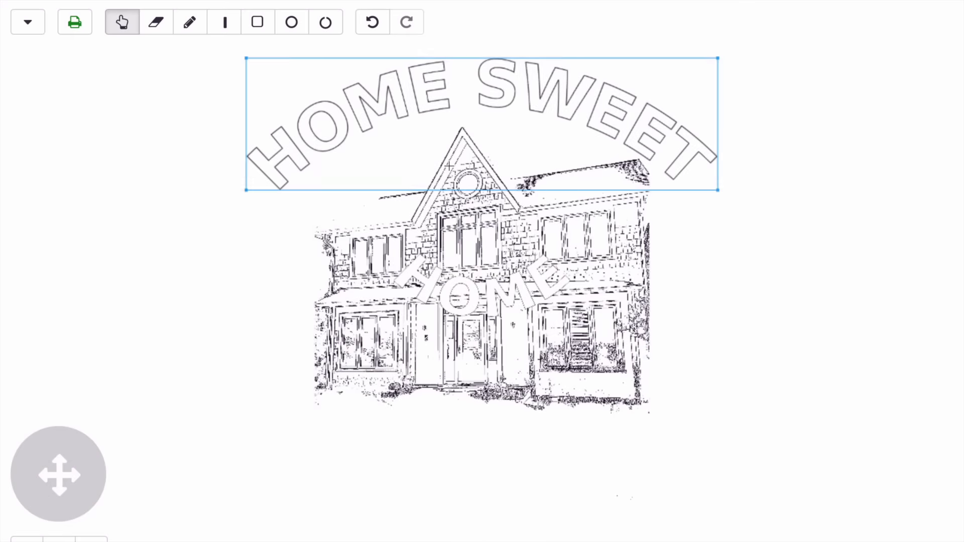
Enlarge the HOME text and centre it beneath the house drawing
drag(481, 317, 460, 411)
drag(507, 341, 510, 455)
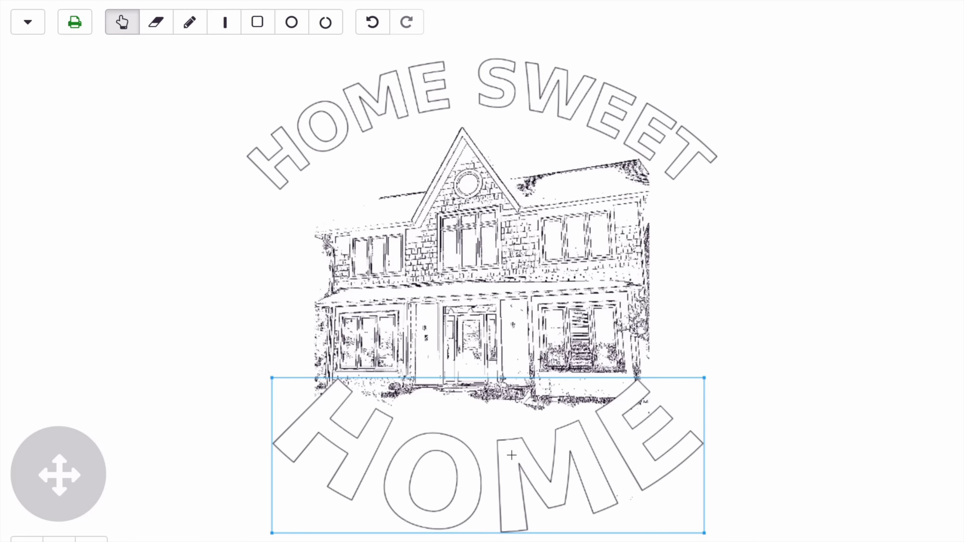
drag(512, 457, 500, 463)
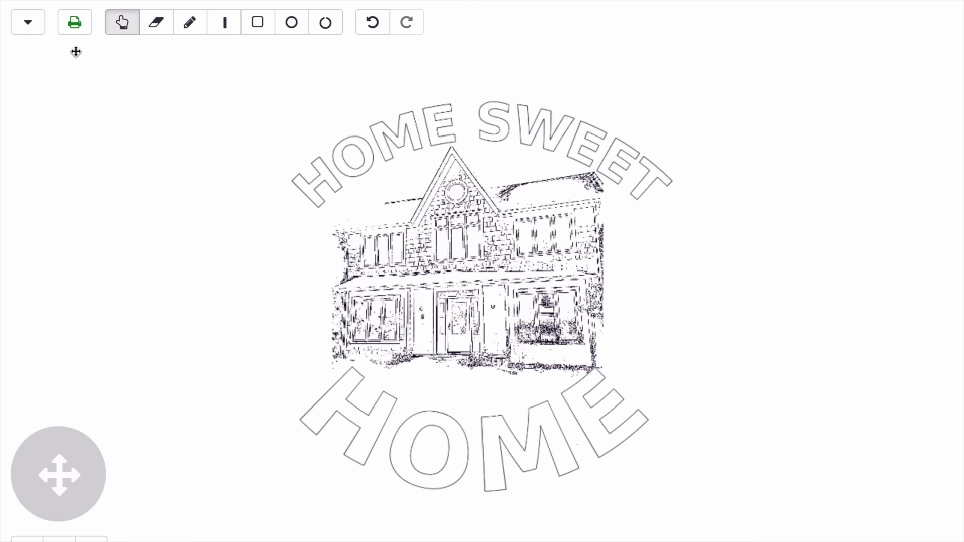
click(17, 22)
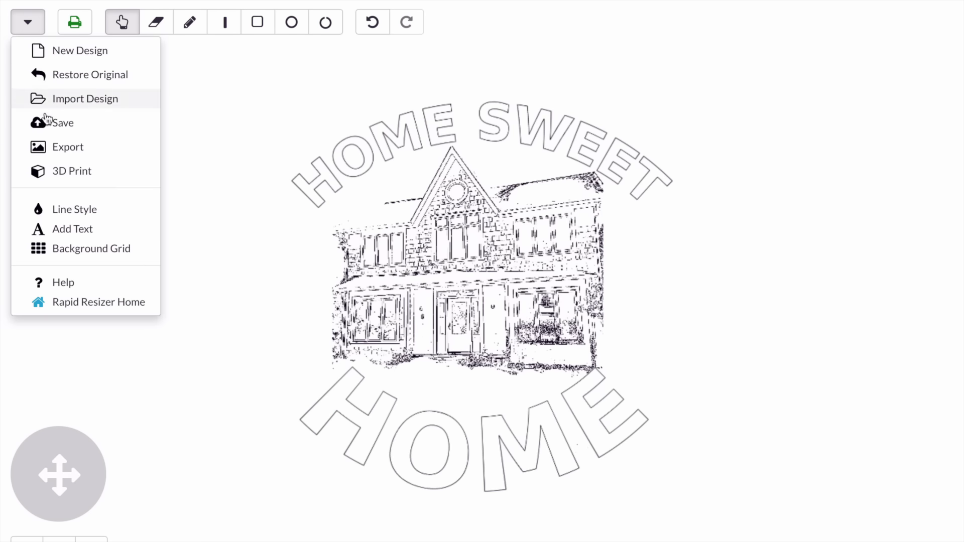
Switch the line style to Dots and fine-tune the line width
click(75, 211)
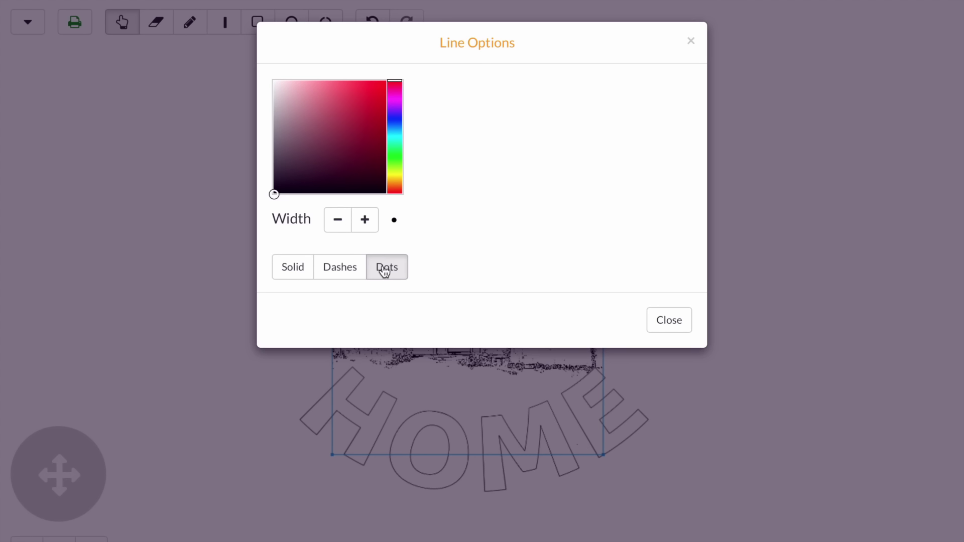
click(337, 221)
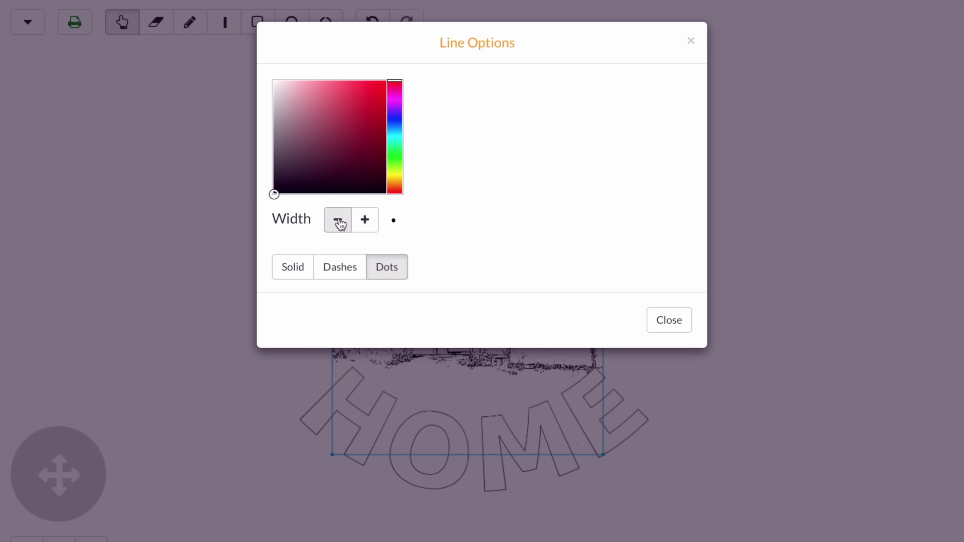
click(340, 224)
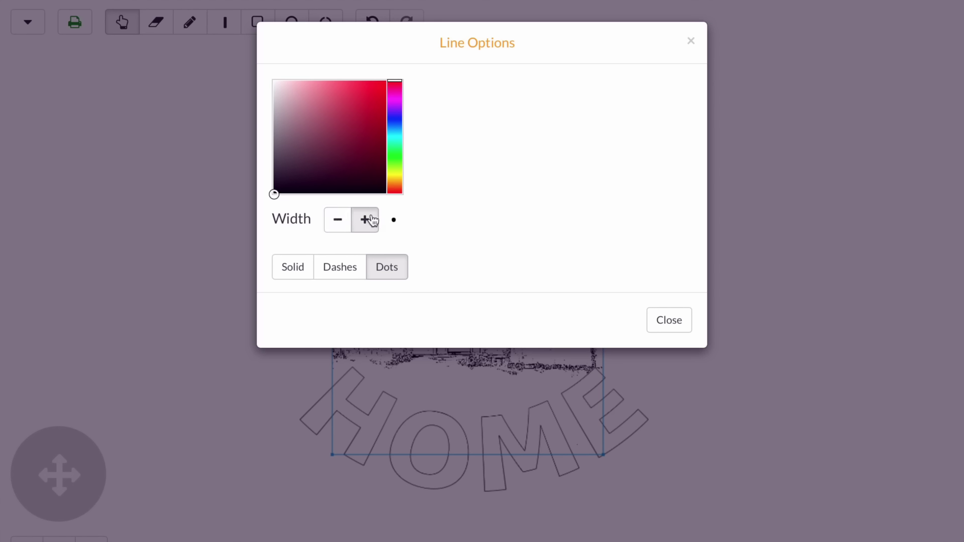
click(342, 222)
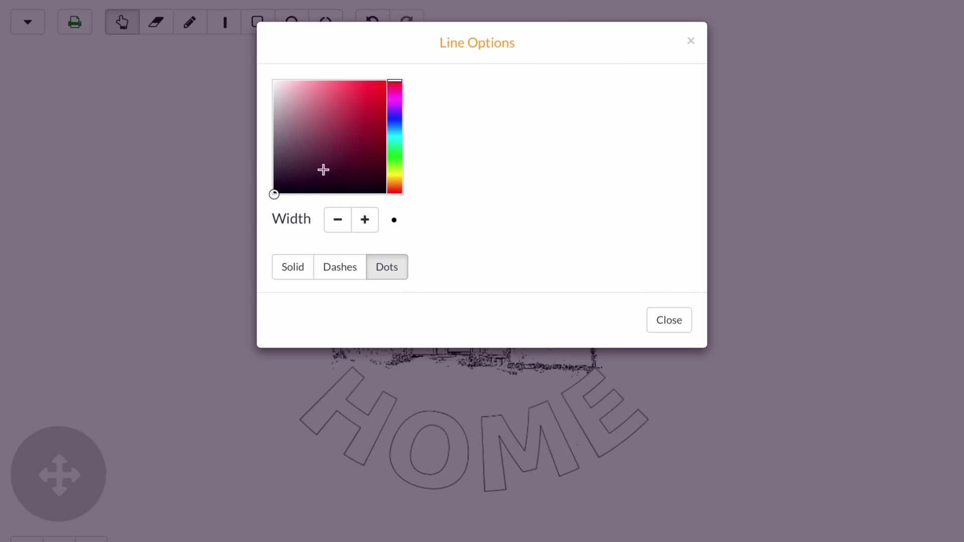
click(338, 219)
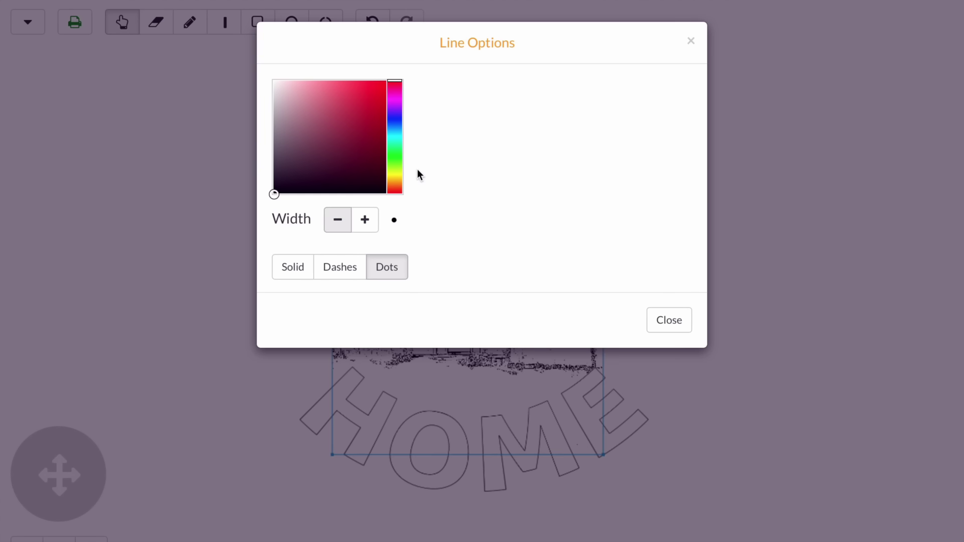
click(683, 327)
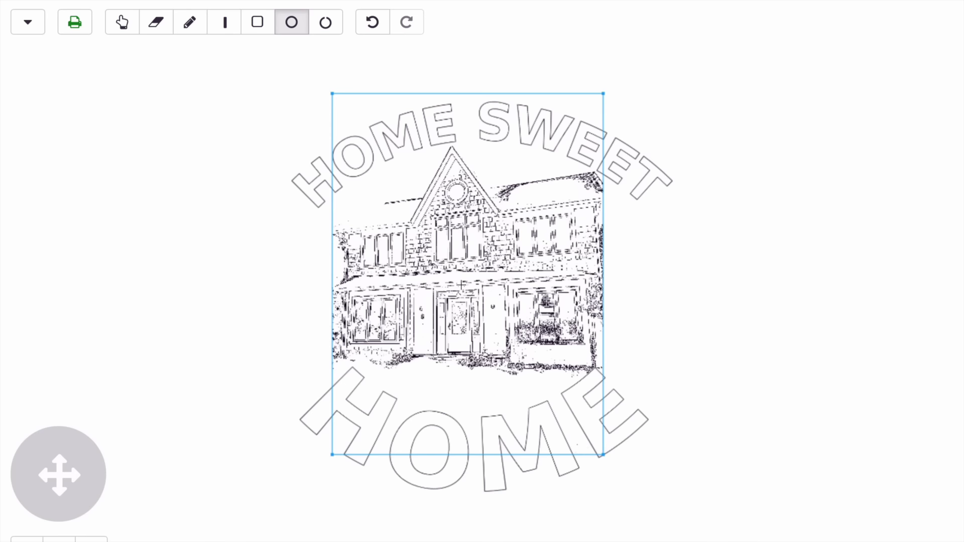
Draw a large dotted ellipse from the house centre enclosing the house and both text arcs
drag(461, 284, 215, 508)
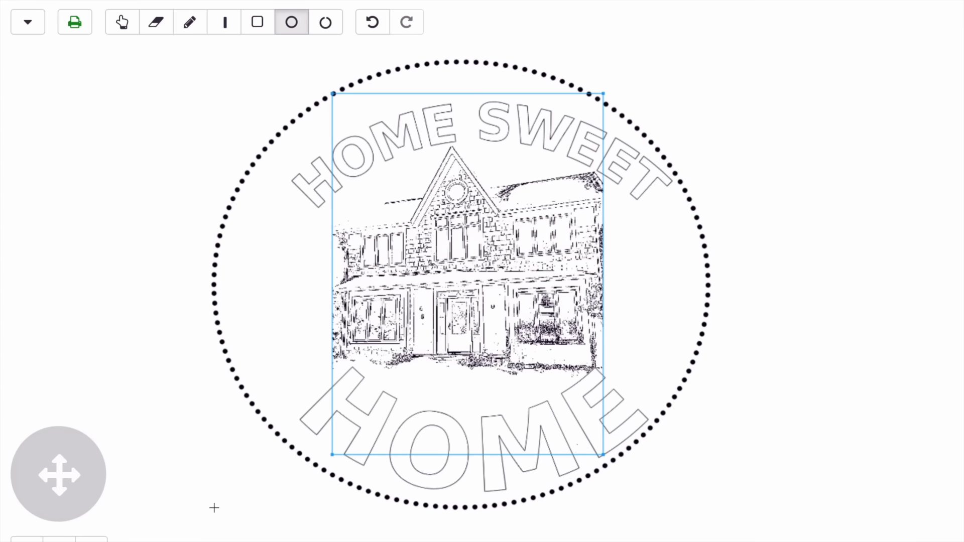
click(438, 162)
mouse_move(422, 132)
mouse_down()
mouse_move(410, 126)
mouse_move(418, 130)
mouse_up()
Delete the stray small dotted circle, then move the HOME SWEET arc and house up and left
click(372, 22)
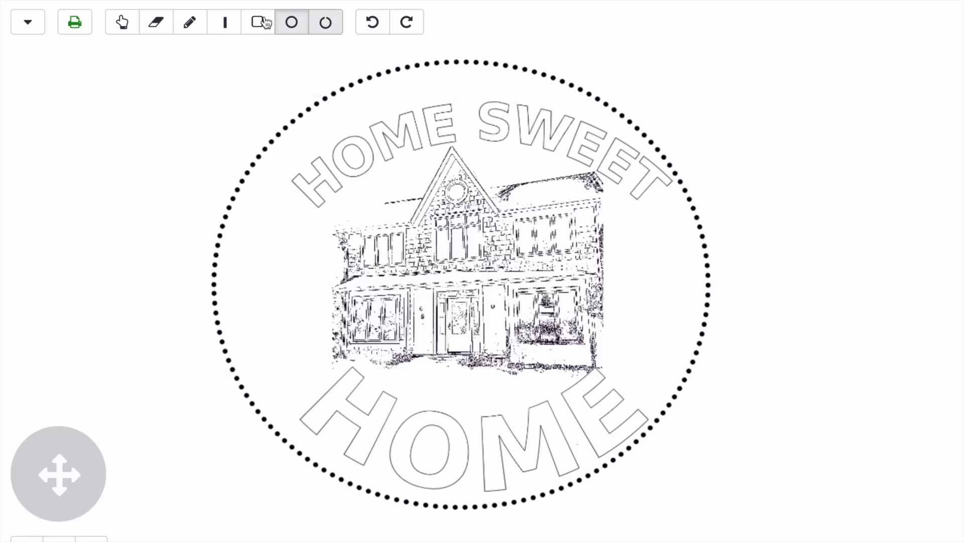
click(122, 23)
click(415, 98)
click(444, 125)
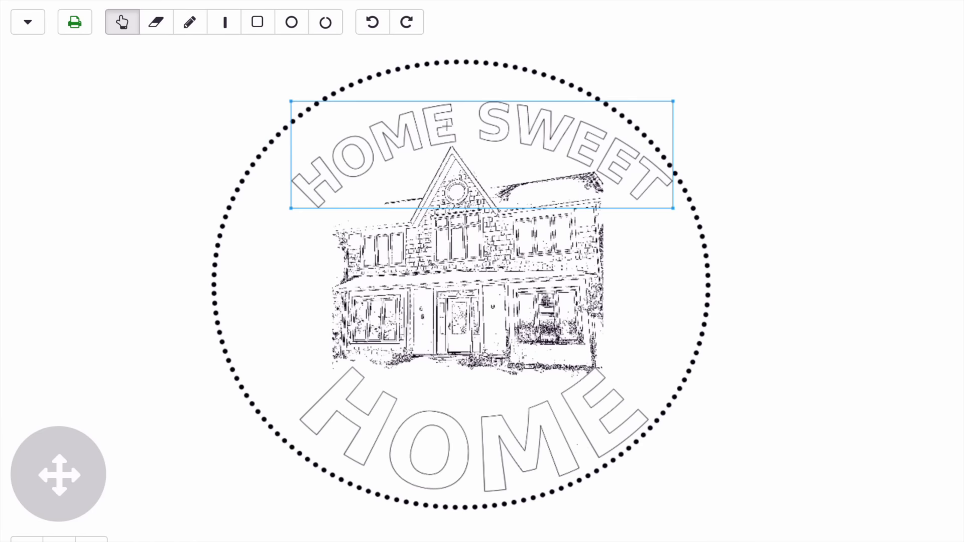
drag(444, 125, 424, 113)
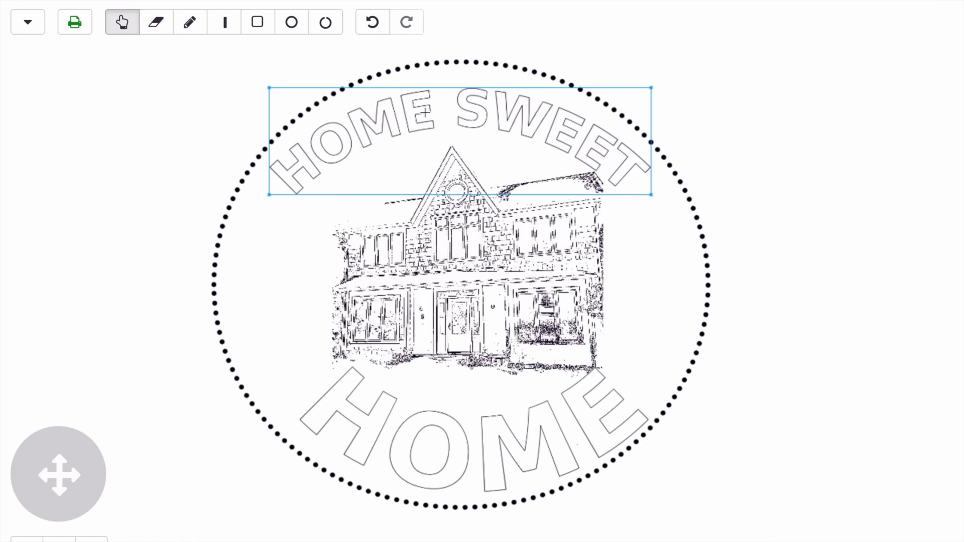
drag(465, 246, 440, 236)
Nudge the HOME arc slightly left, deselect, and upload the design for resizing
click(513, 415)
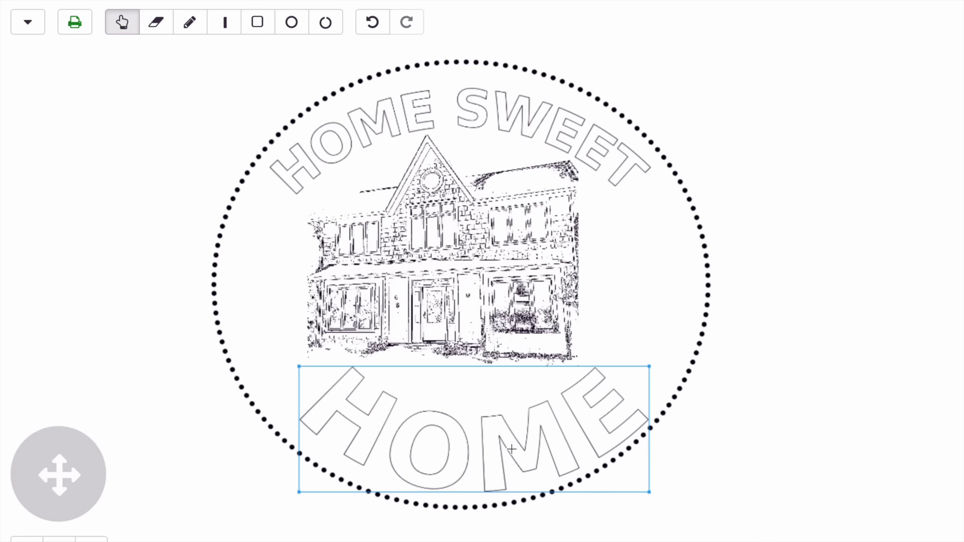
drag(510, 446, 501, 445)
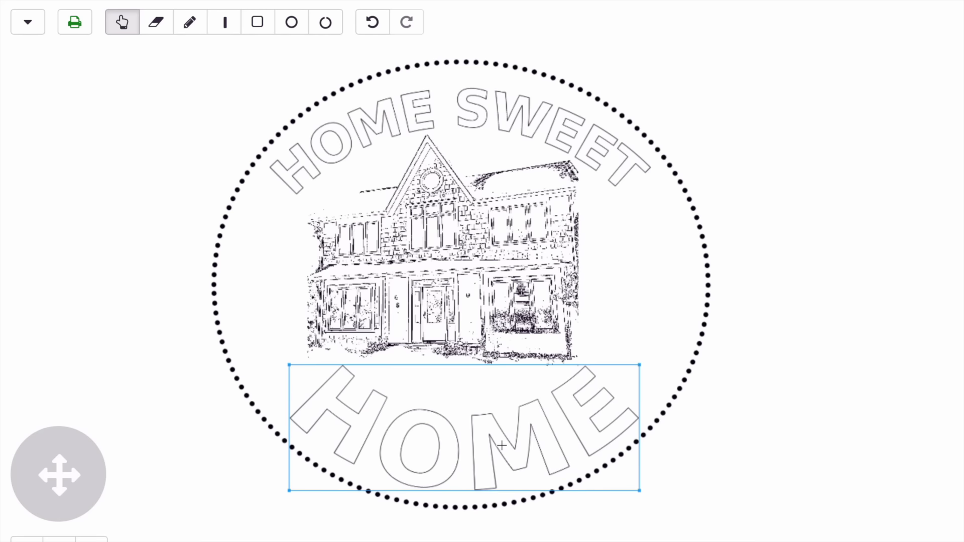
click(178, 388)
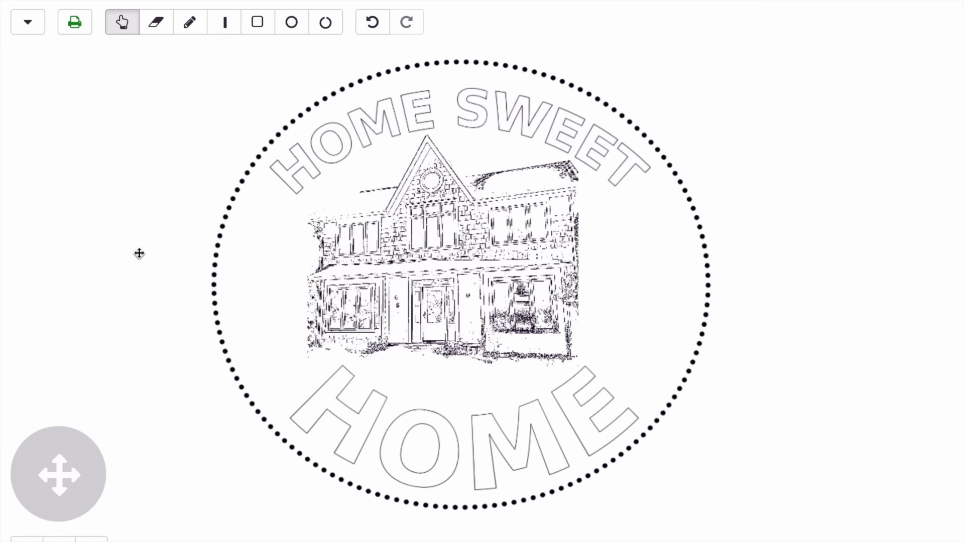
click(74, 22)
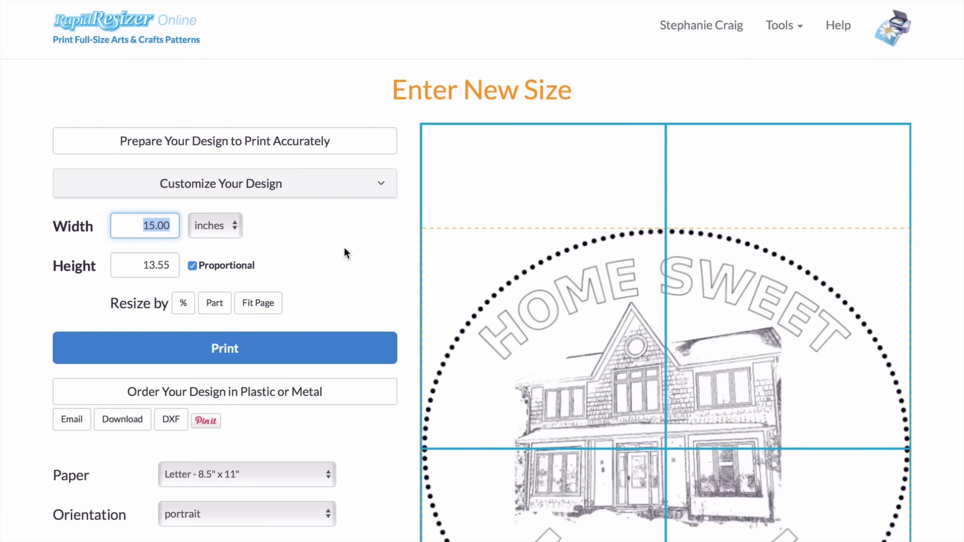
Change the width from 15.00 to 30 inches so the height updates to 27.09
scroll(345, 248, down, 3)
scroll(337, 248, up, 2)
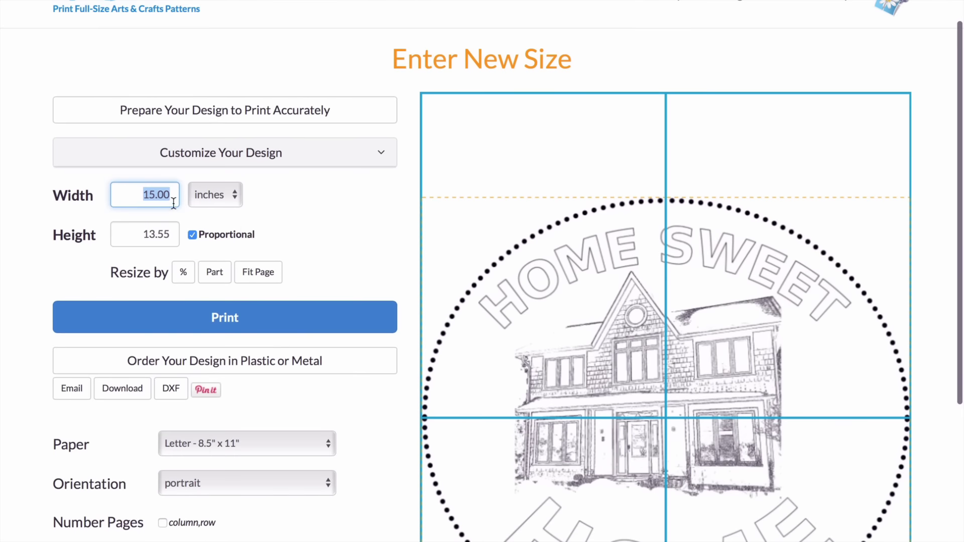
key(BackSpace)
text(30)
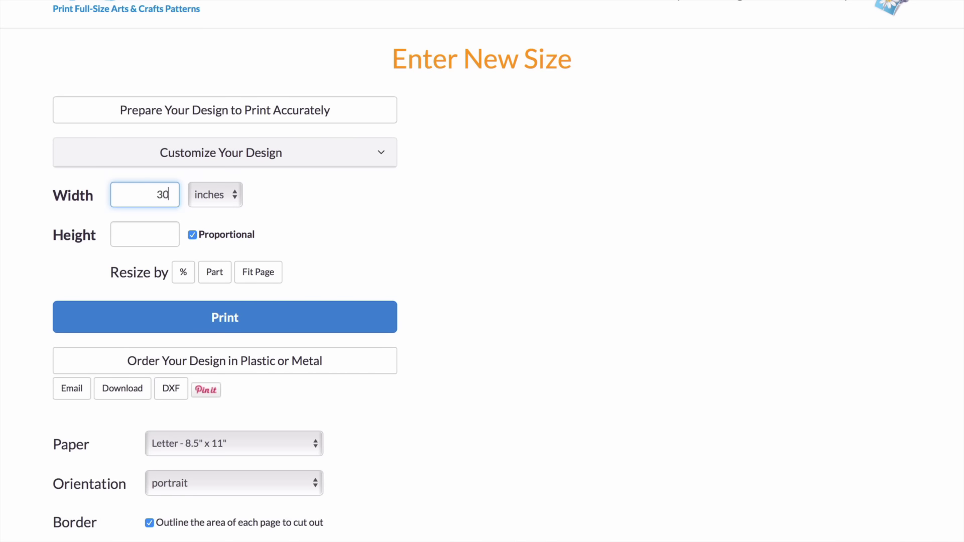
click(288, 207)
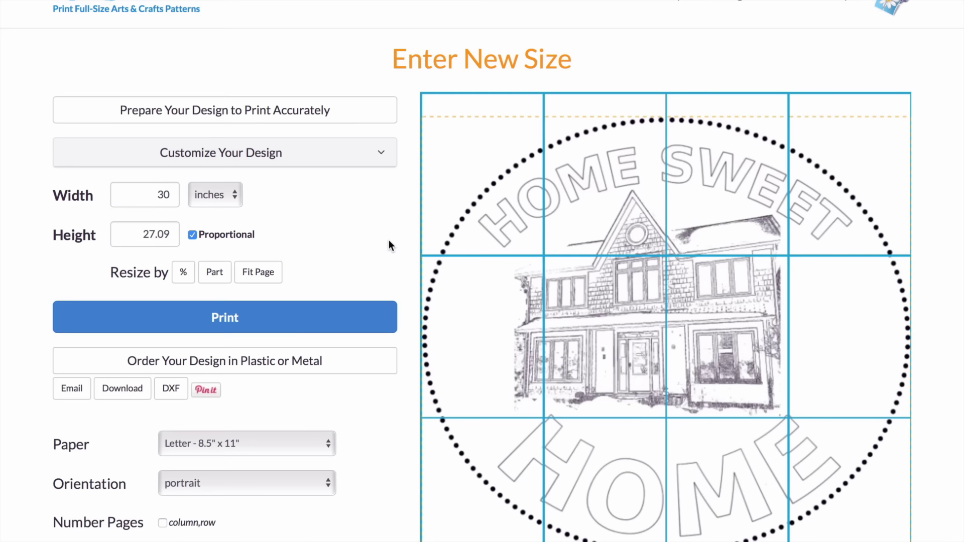
Generate the tiled Letter-page printout of the 30-inch design
scroll(389, 245, down, 1)
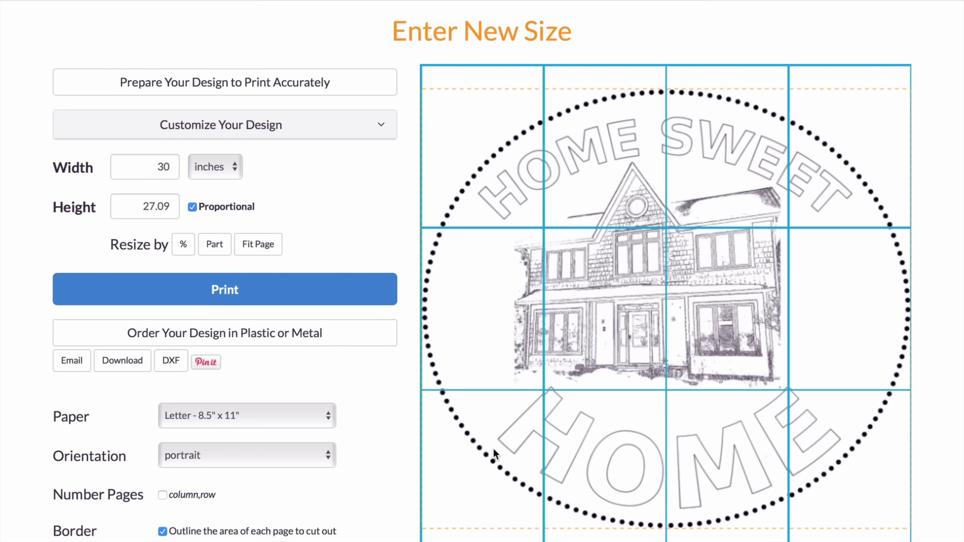
mouse_move(459, 161)
click(243, 288)
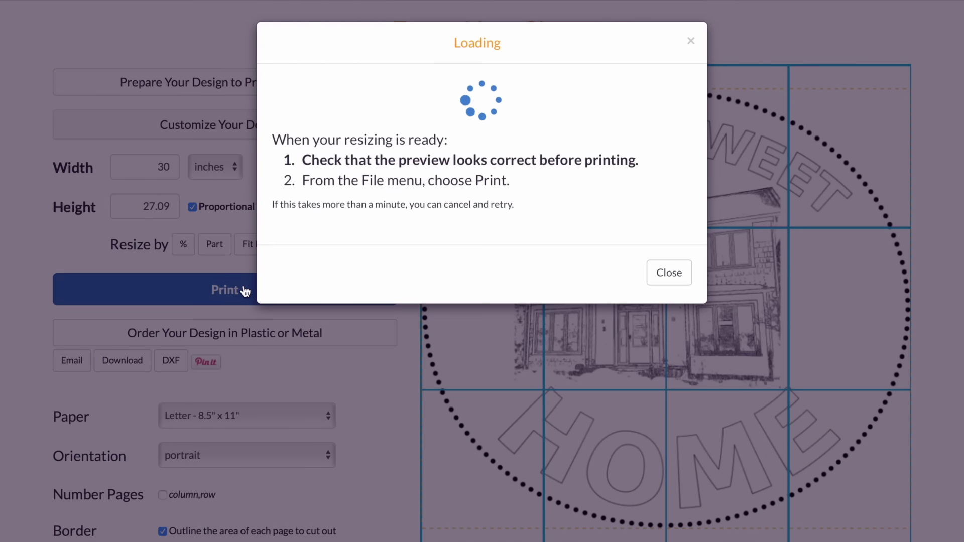
Scroll through the tiled Letter pages showing the dotted border, lettering and house at full size
scroll(493, 138, down, 10)
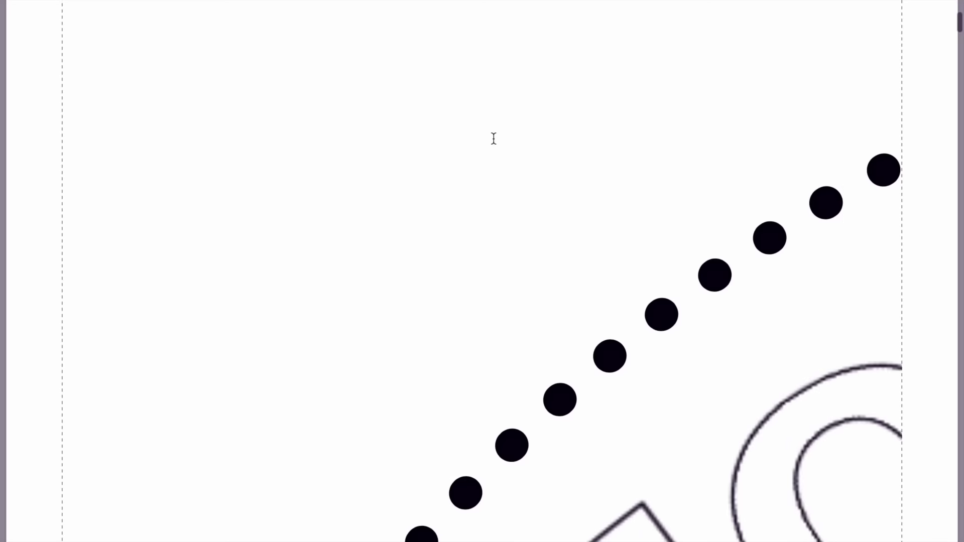
scroll(493, 139, down, 15)
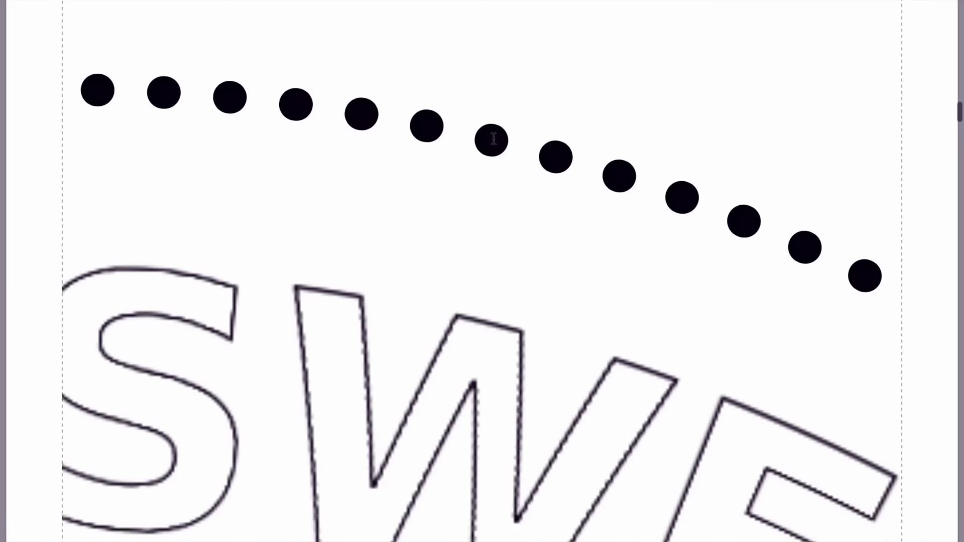
scroll(493, 138, down, 15)
scroll(494, 138, down, 15)
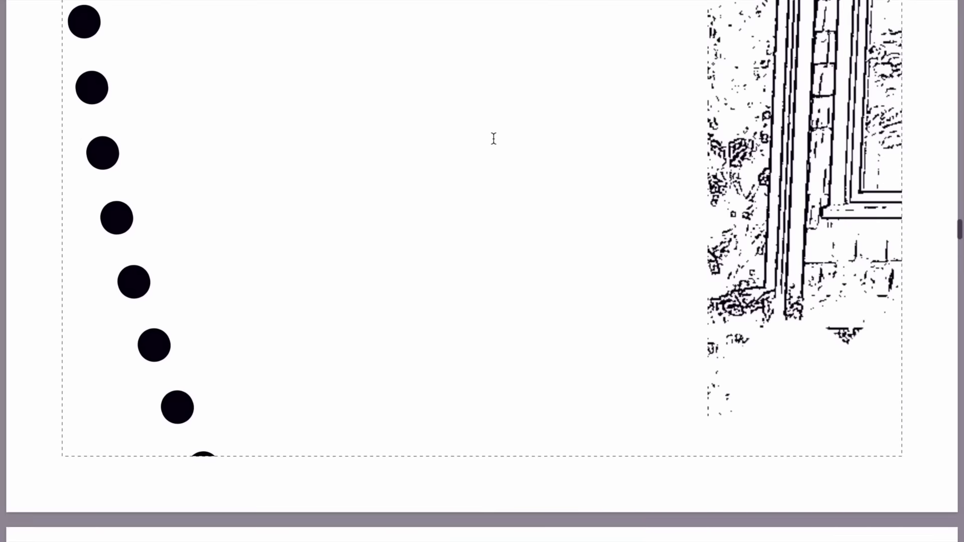